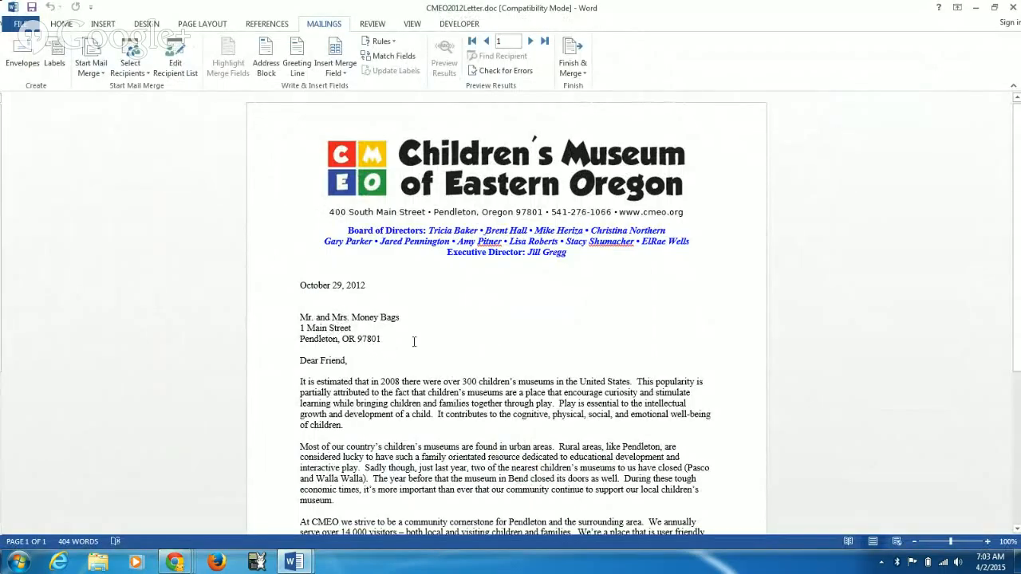
# Step: Compare the donation request paragraph in CMEO2012Letter.doc with the personalised version in CMEO2012Letter.docx
pyautogui.scroll(-3, 414, 342)
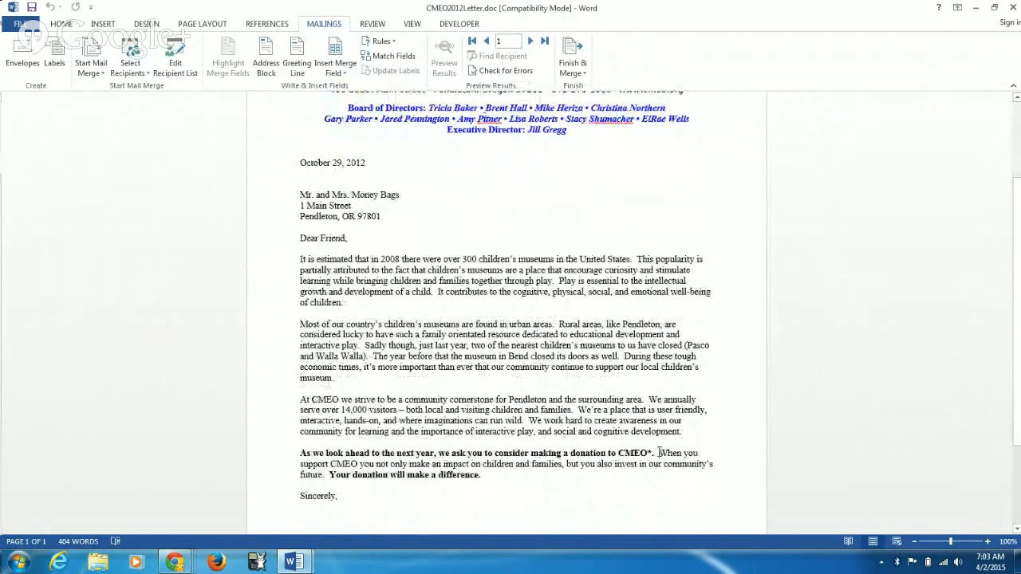
pyautogui.moveTo(658, 452); pyautogui.dragTo(495, 464)
pyautogui.click(615, 444)
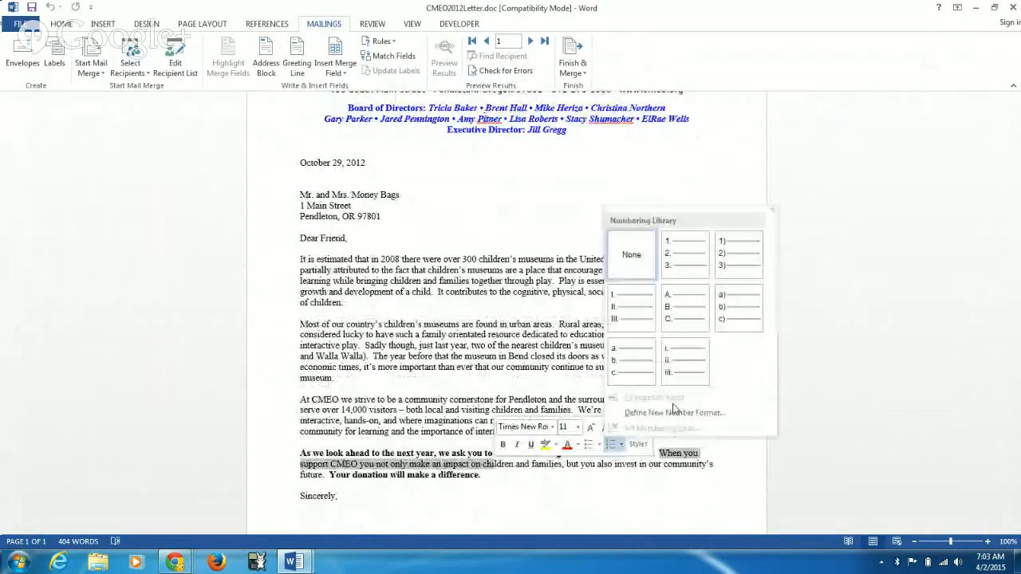
pyautogui.press('Escape')
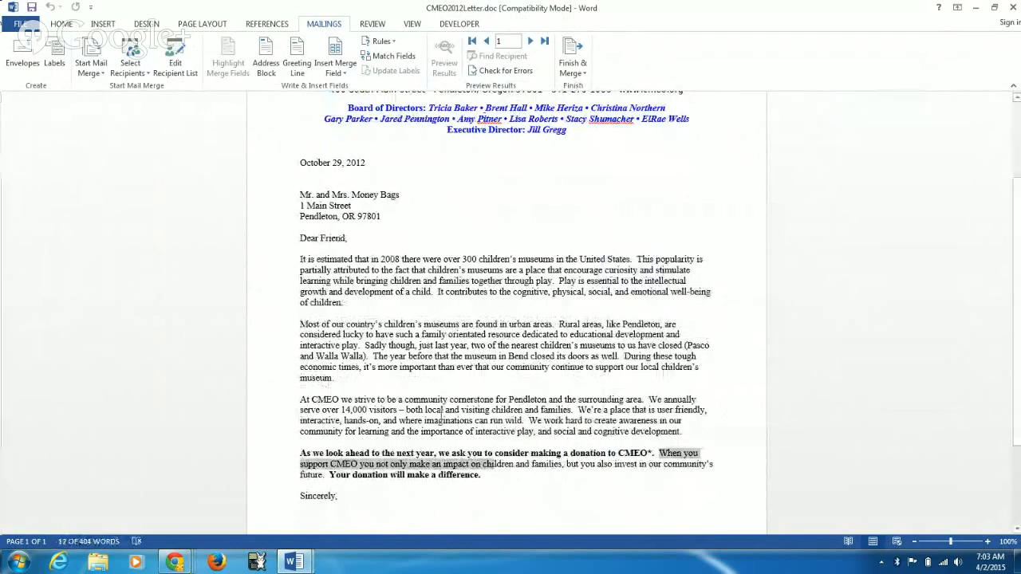
pyautogui.click(293, 563)
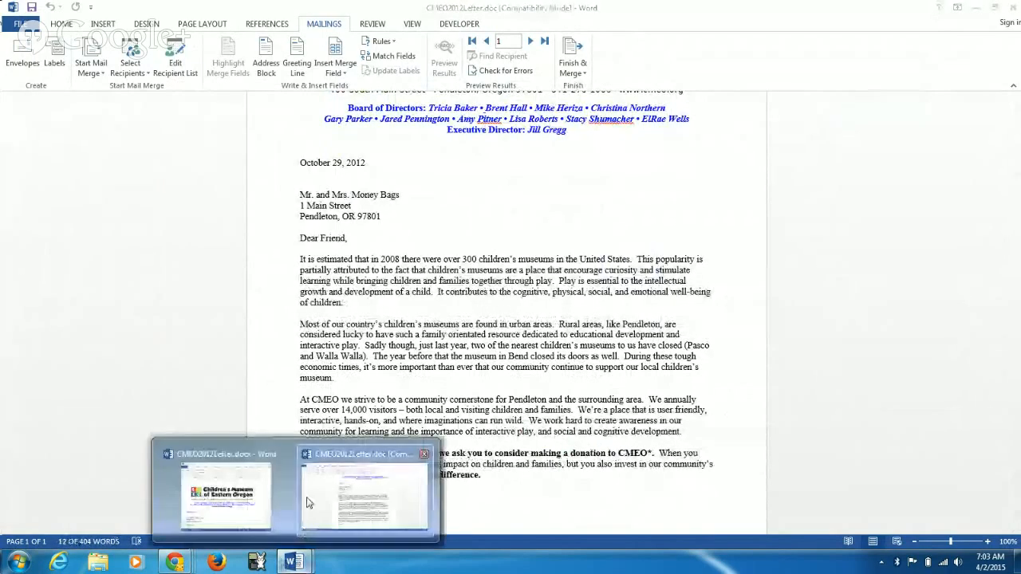
pyautogui.click(245, 500)
pyautogui.scroll(-8, 444, 353)
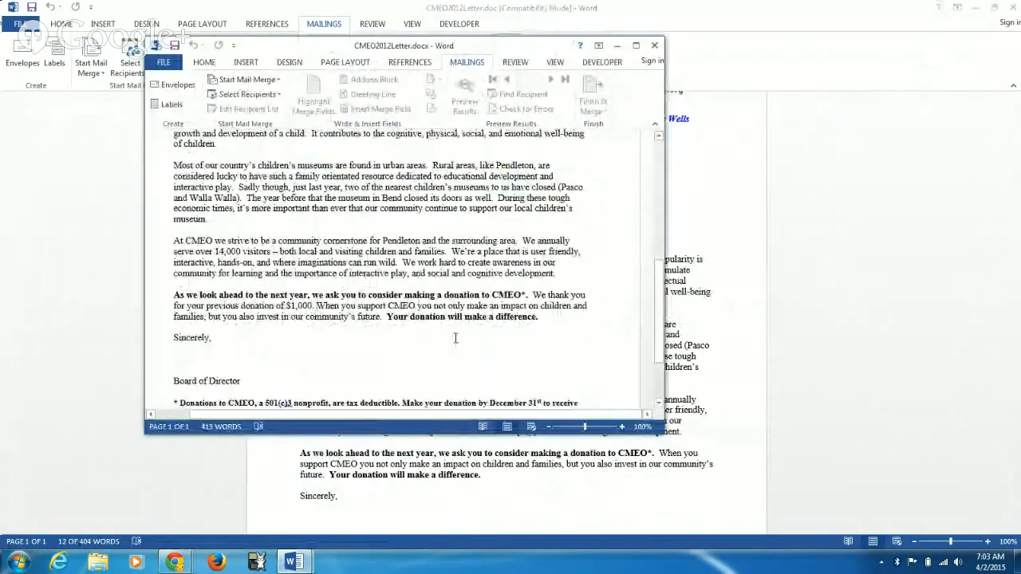
pyautogui.scroll(-1, 476, 326)
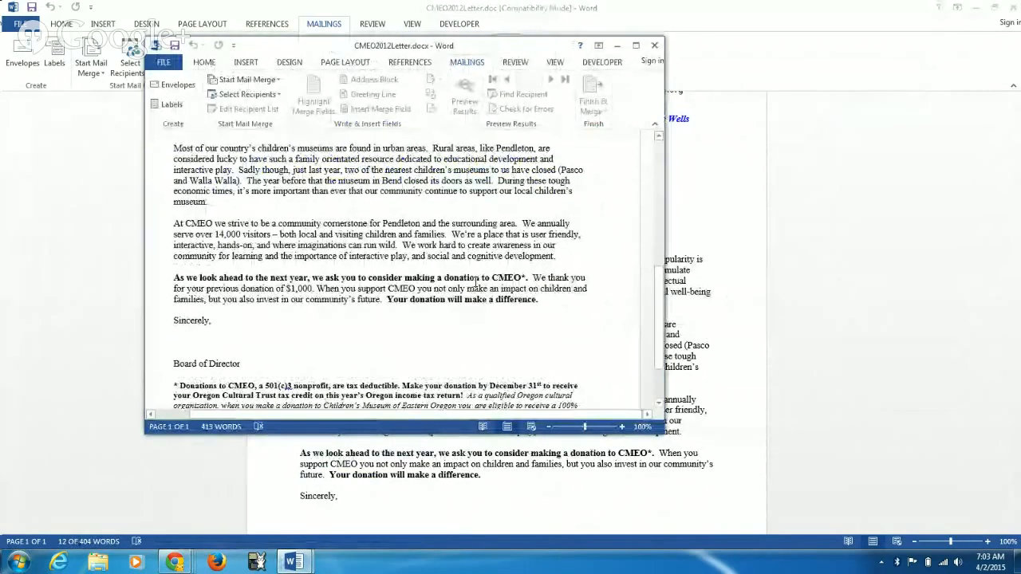
pyautogui.click(317, 288)
pyautogui.click(617, 47)
# Step: Set up CMEO2012Letter.doc as a Letters mail merge
pyautogui.scroll(3, 500, 231)
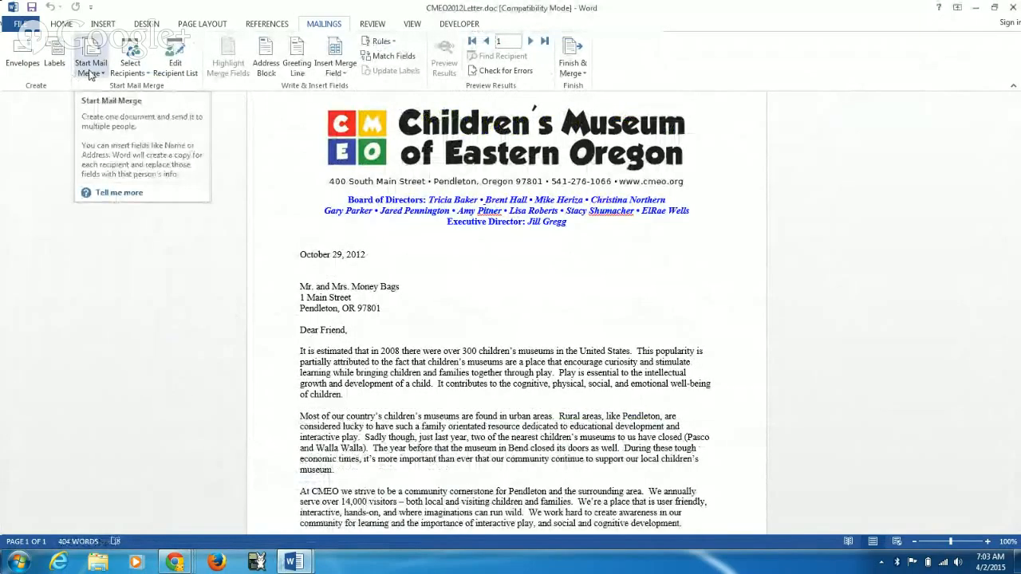
pyautogui.click(91, 75)
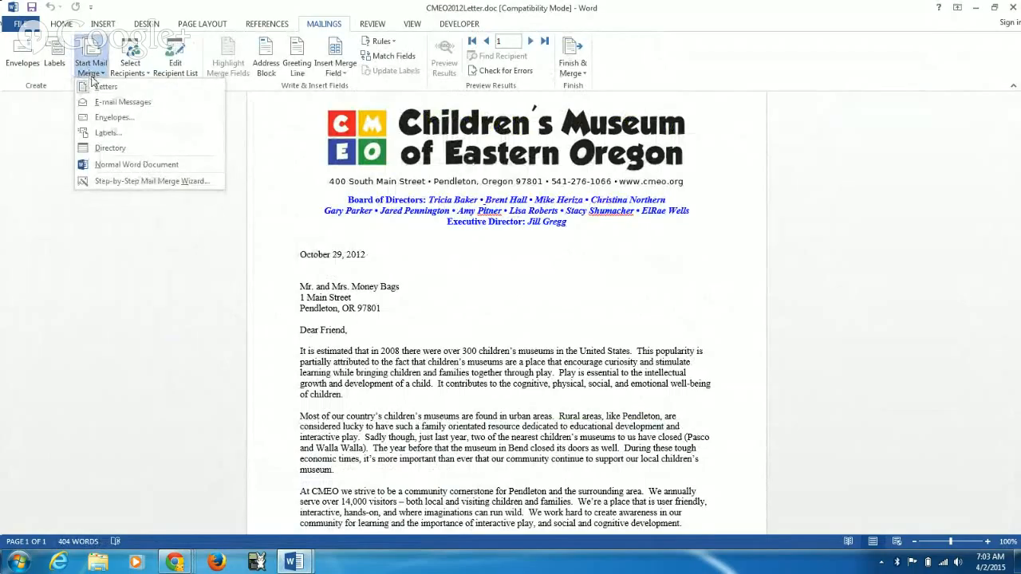
pyautogui.click(99, 88)
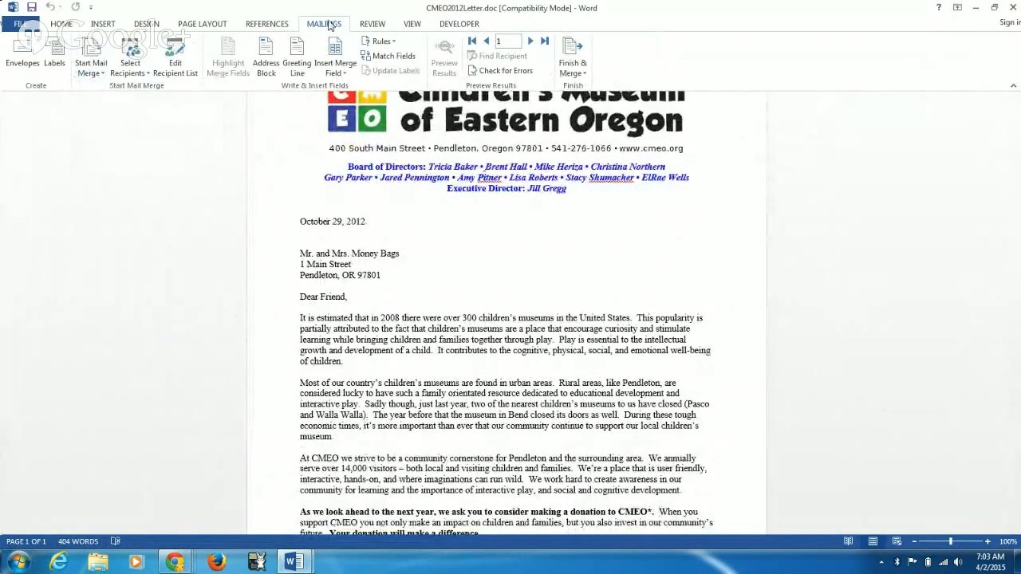
pyautogui.click(93, 73)
pyautogui.click(98, 86)
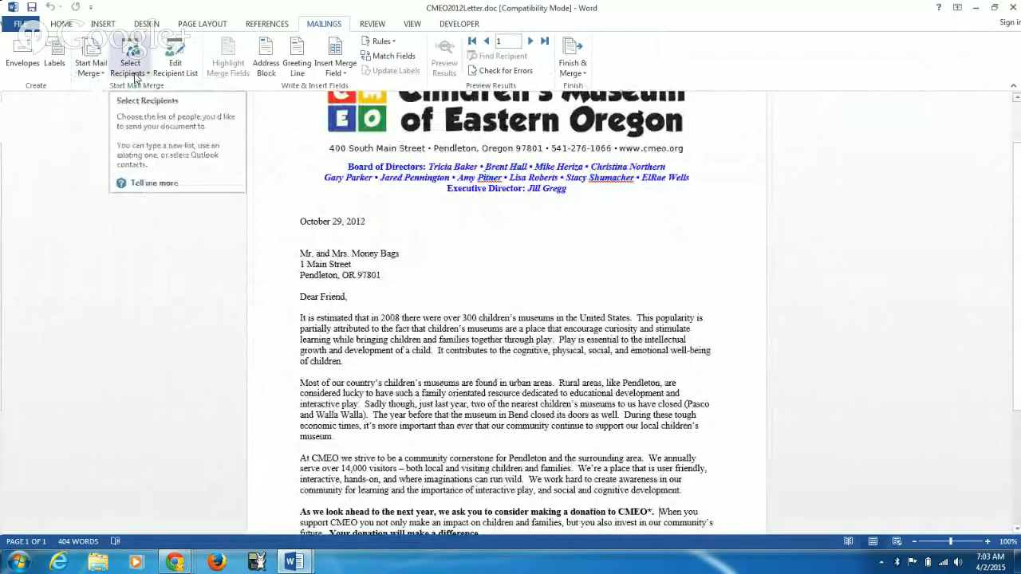
# Step: Use the existing list Membership.xlsx from the Documents library as recipients, with table Membership$ and its first row as column headers
pyautogui.click(135, 77)
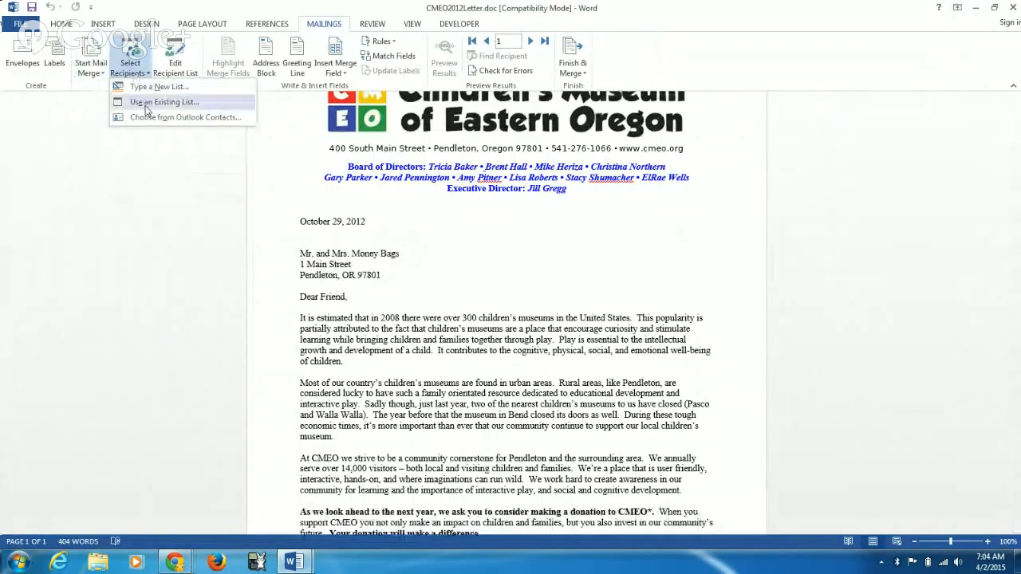
pyautogui.click(146, 110)
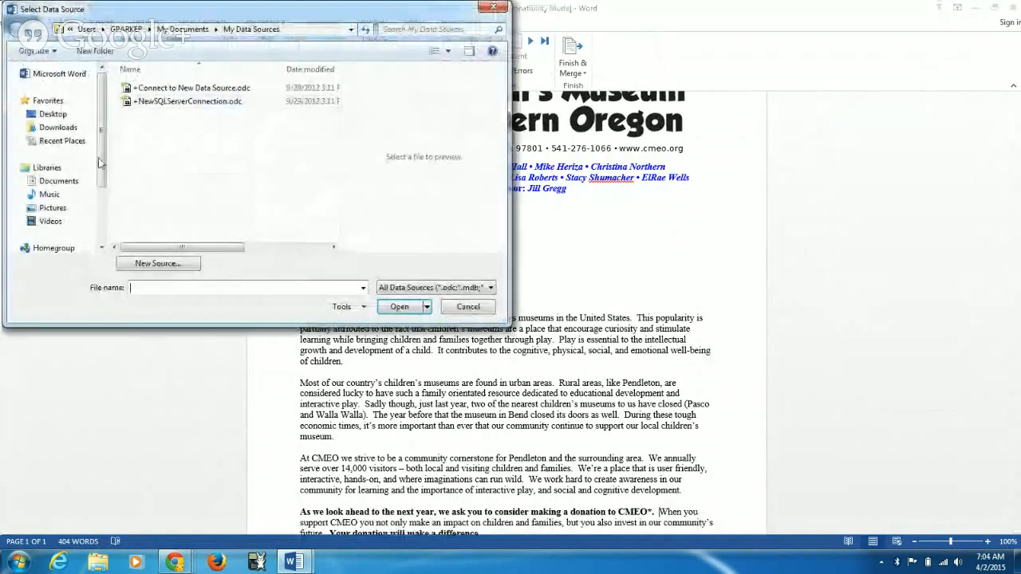
pyautogui.click(58, 185)
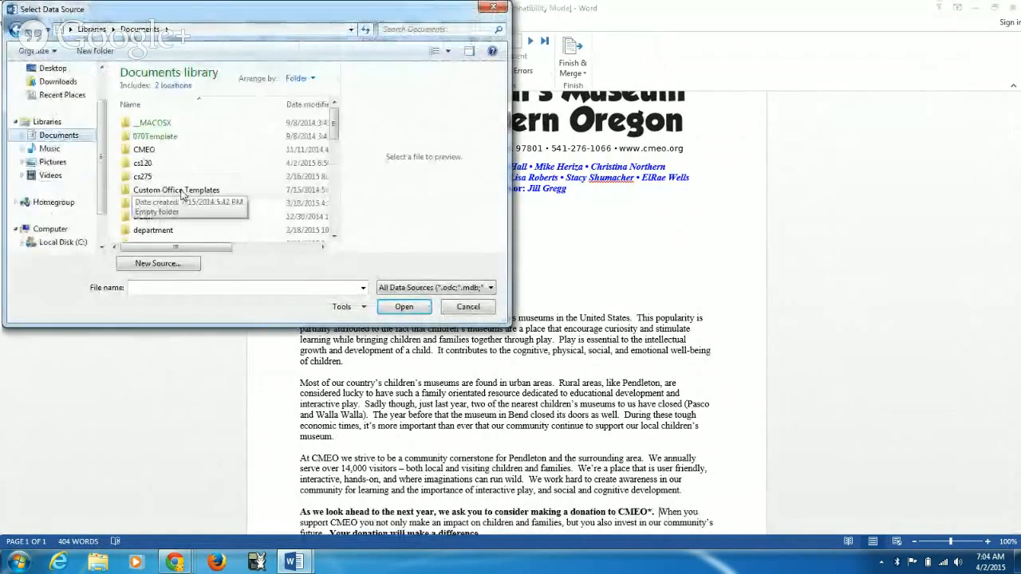
pyautogui.scroll(-6, 182, 194)
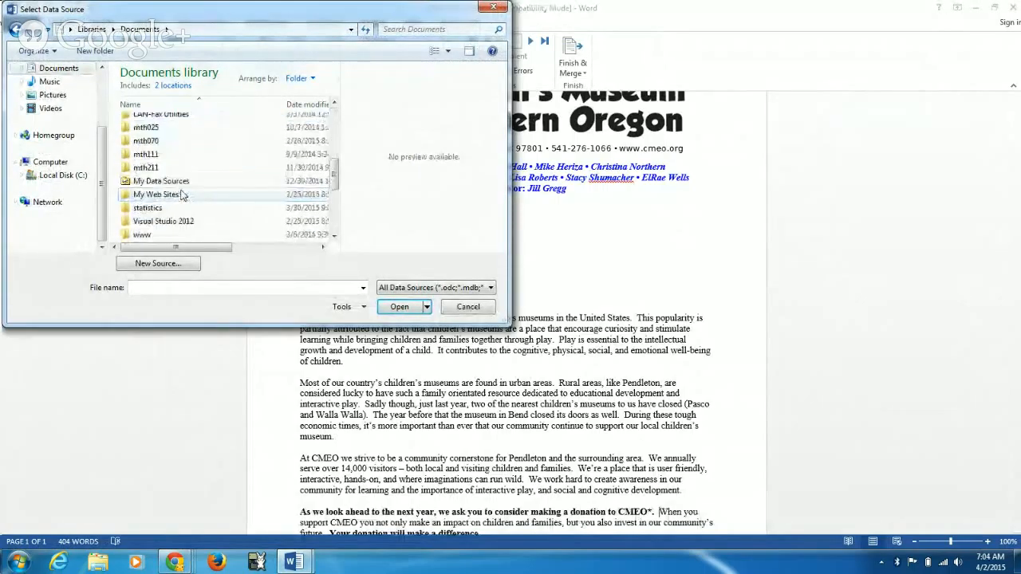
pyautogui.scroll(-1, 182, 194)
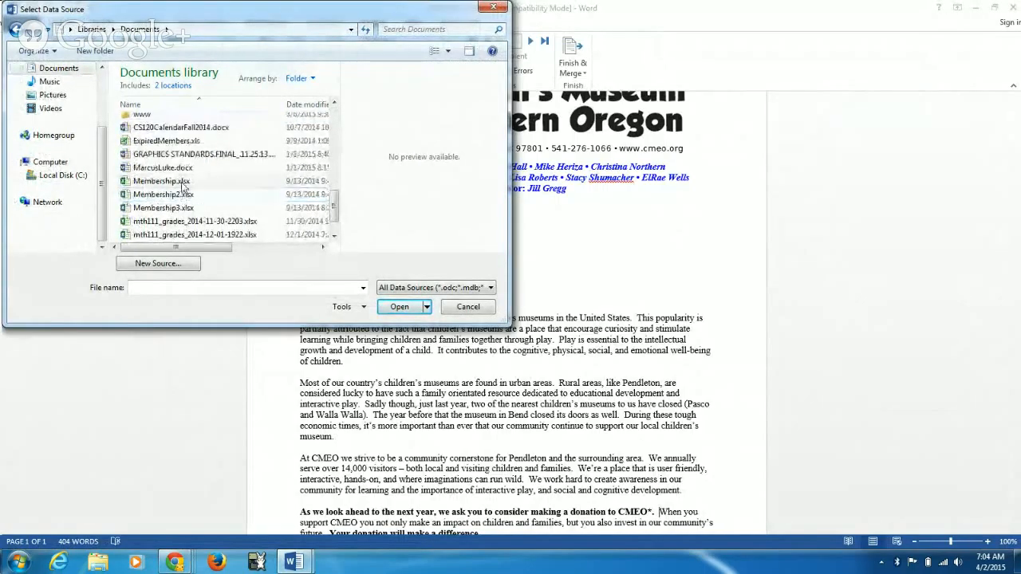
pyautogui.click(182, 183)
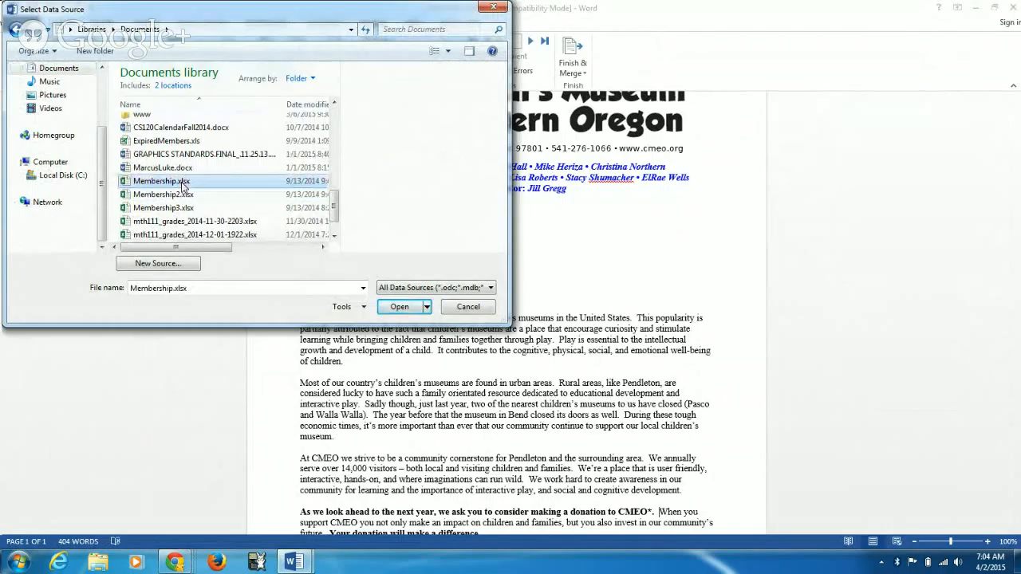
pyautogui.click(407, 312)
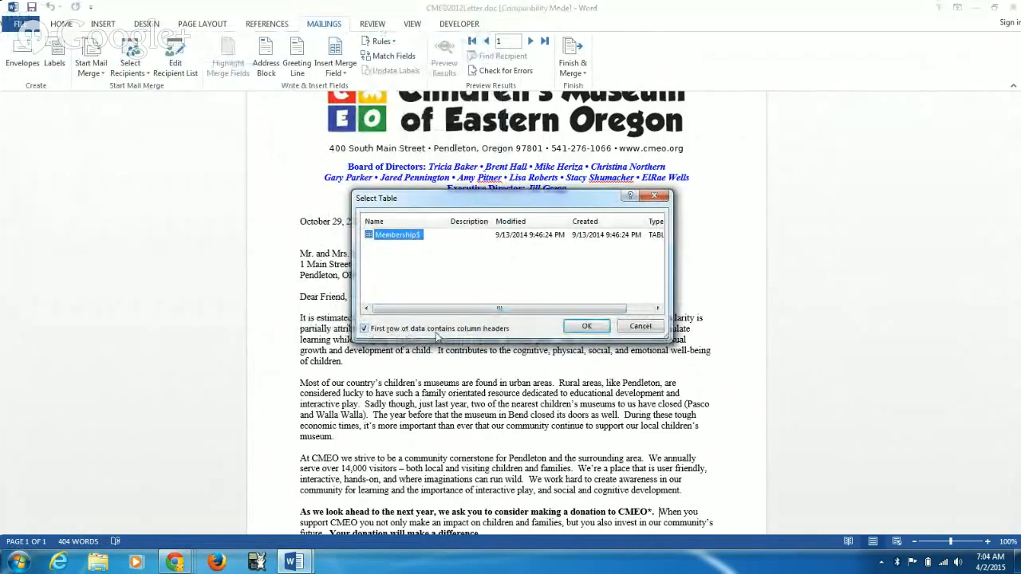
pyautogui.click(585, 327)
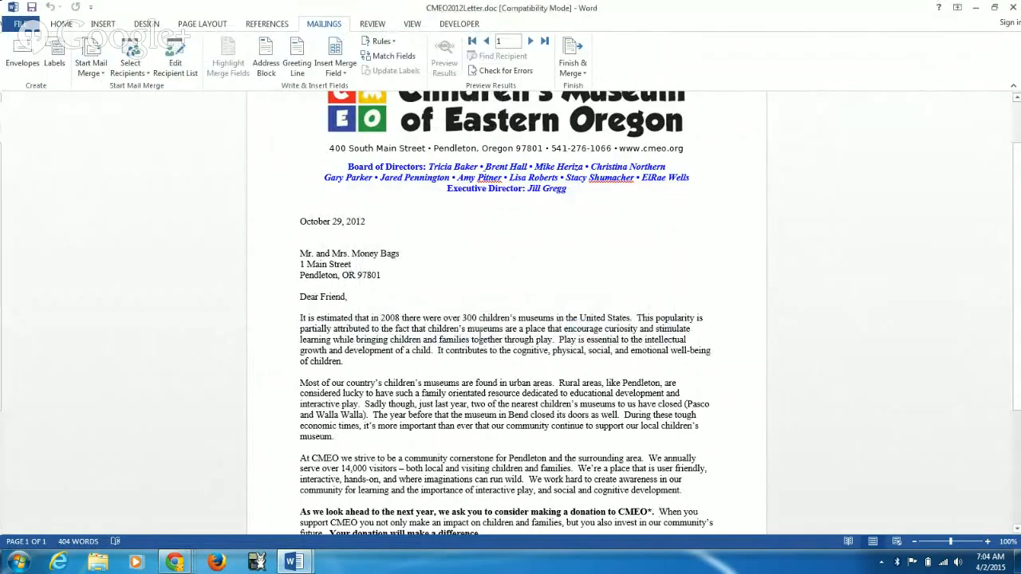
# Step: Replace the recipient's name in the letter's address block with the merge fields Last_Name and First_Name
pyautogui.click(348, 74)
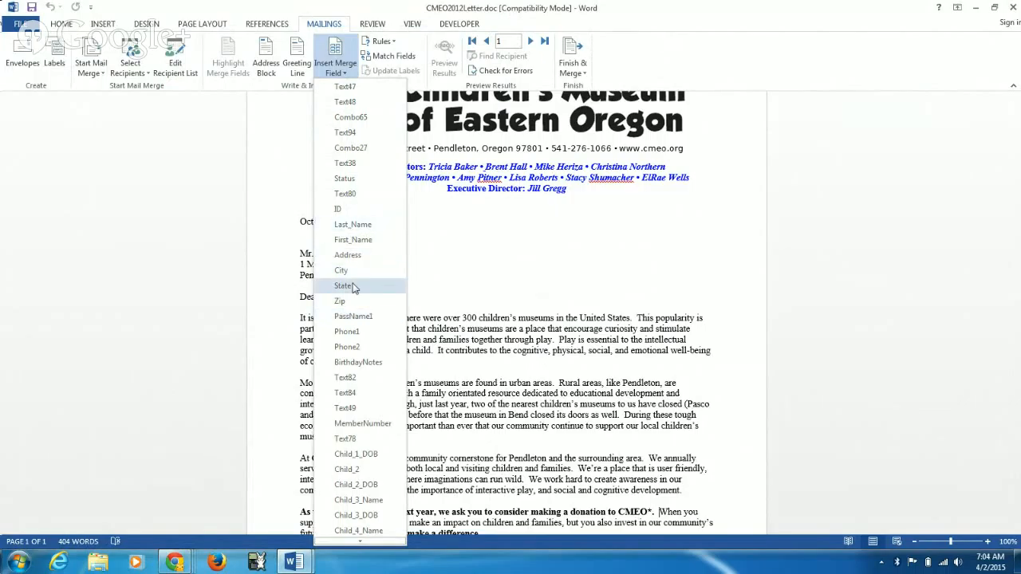
pyautogui.click(349, 14)
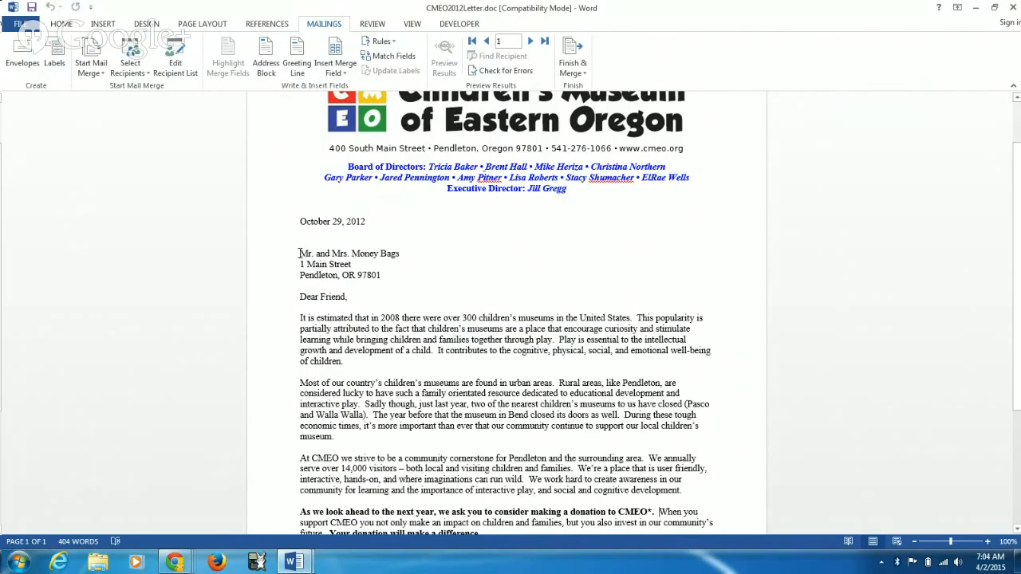
pyautogui.moveTo(299, 253); pyautogui.dragTo(392, 255)
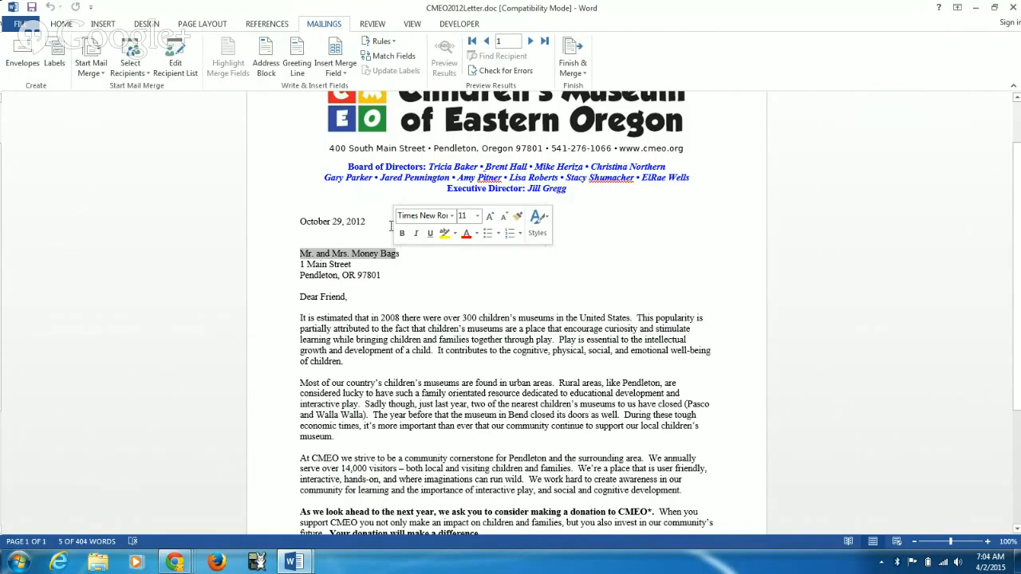
pyautogui.press('Delete')
pyautogui.click(345, 73)
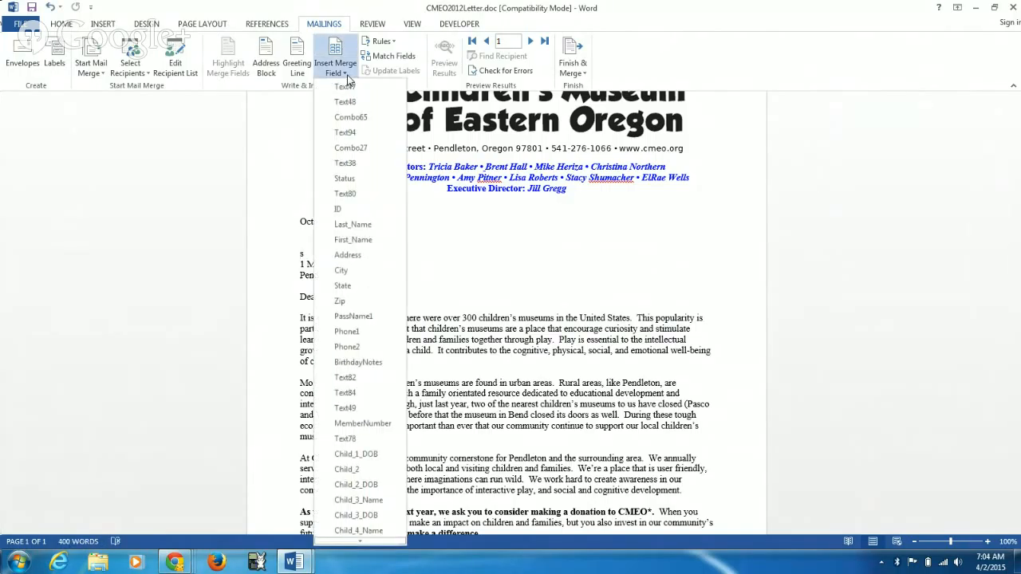
pyautogui.click(353, 224)
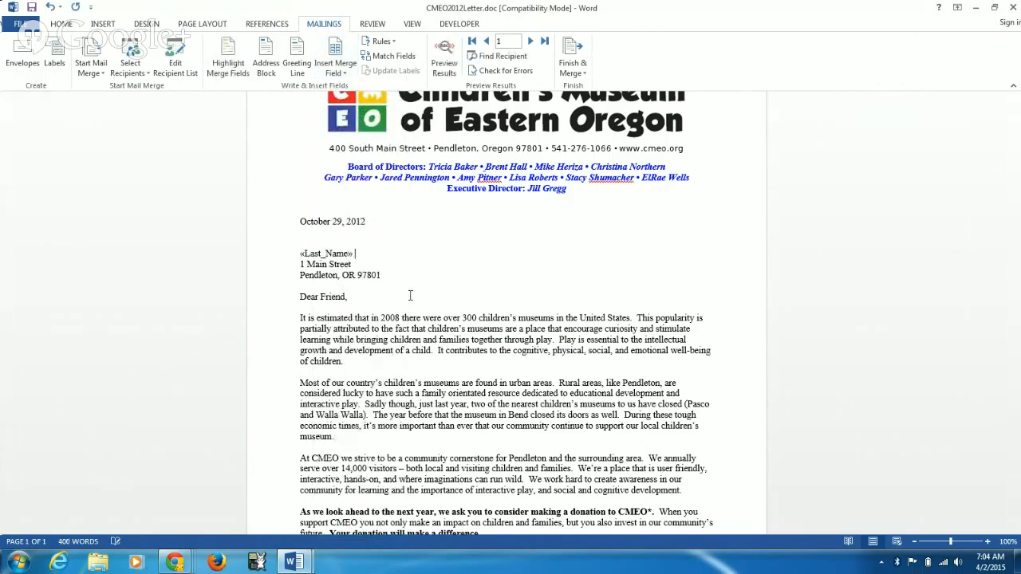
pyautogui.click(346, 73)
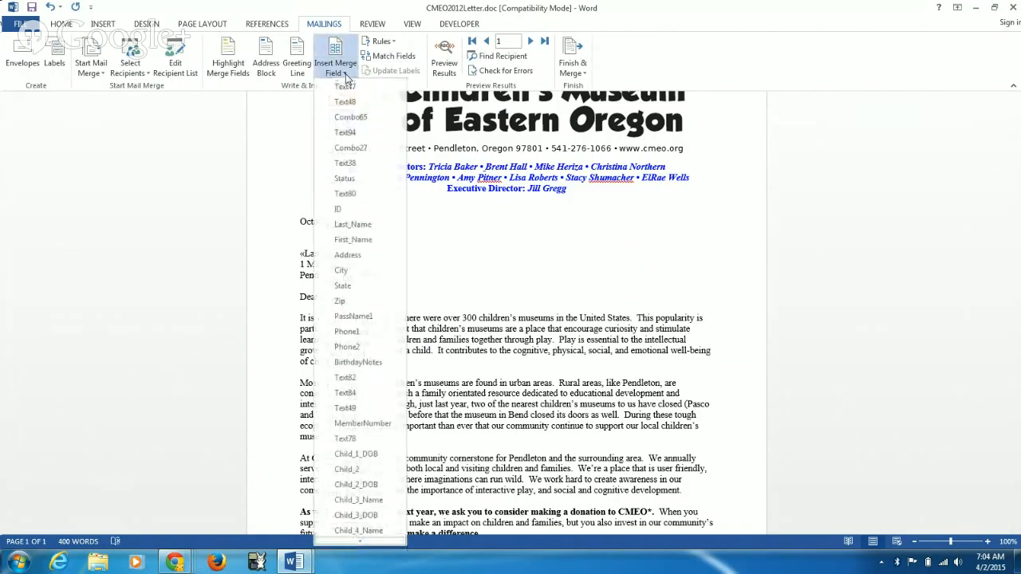
pyautogui.click(354, 240)
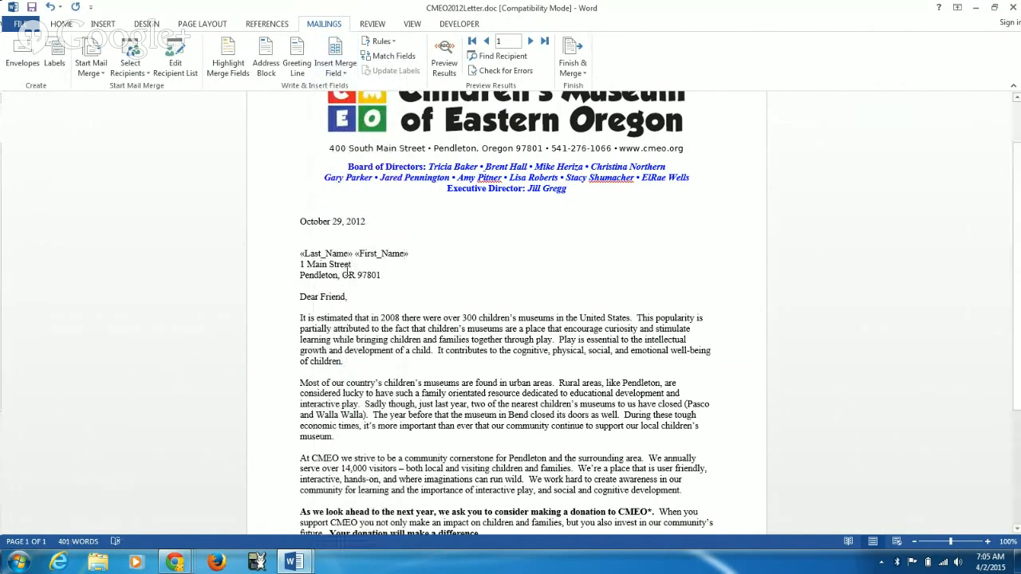
# Step: Replace the street line in the letter's address block with the Address merge field on its own line
pyautogui.moveTo(352, 265); pyautogui.dragTo(301, 270)
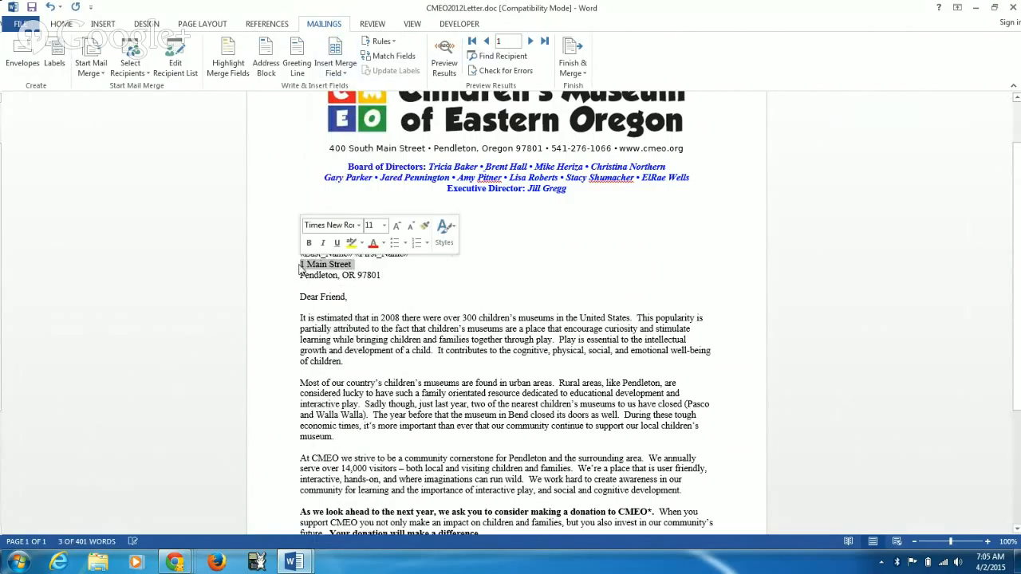
pyautogui.press('Delete')
pyautogui.press('BackSpace')
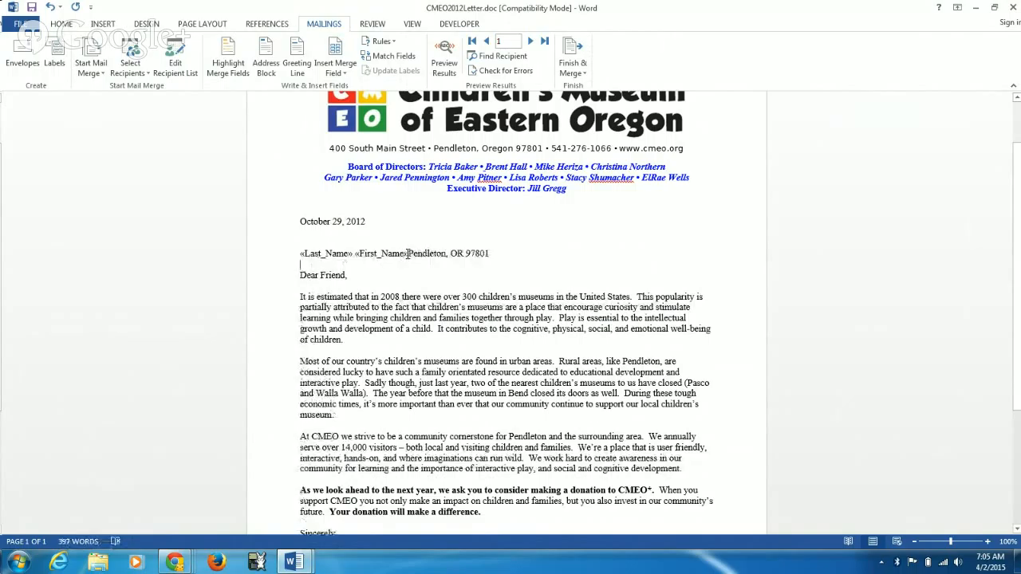
pyautogui.press('Return')
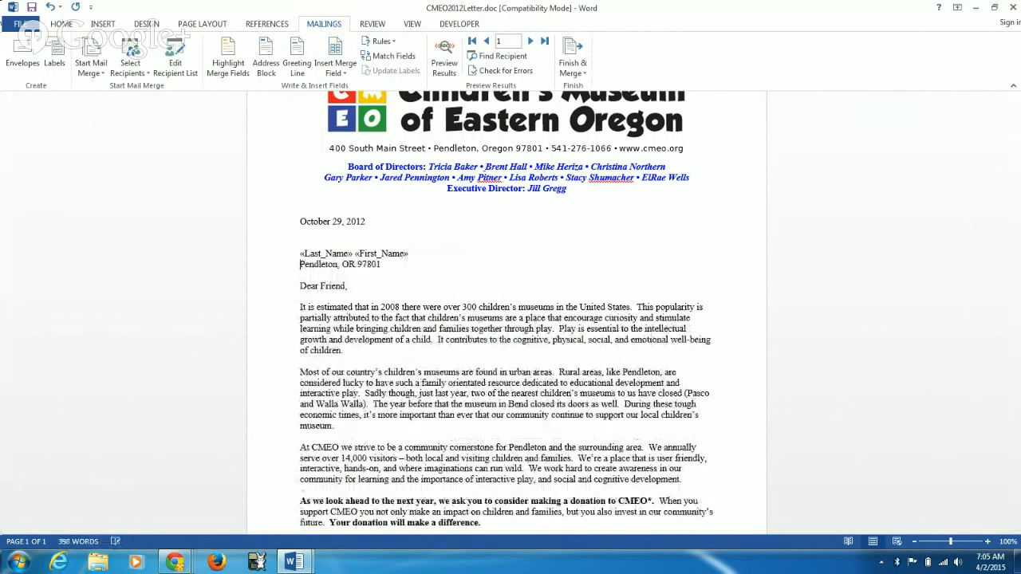
pyautogui.press('Return')
pyautogui.click(398, 264)
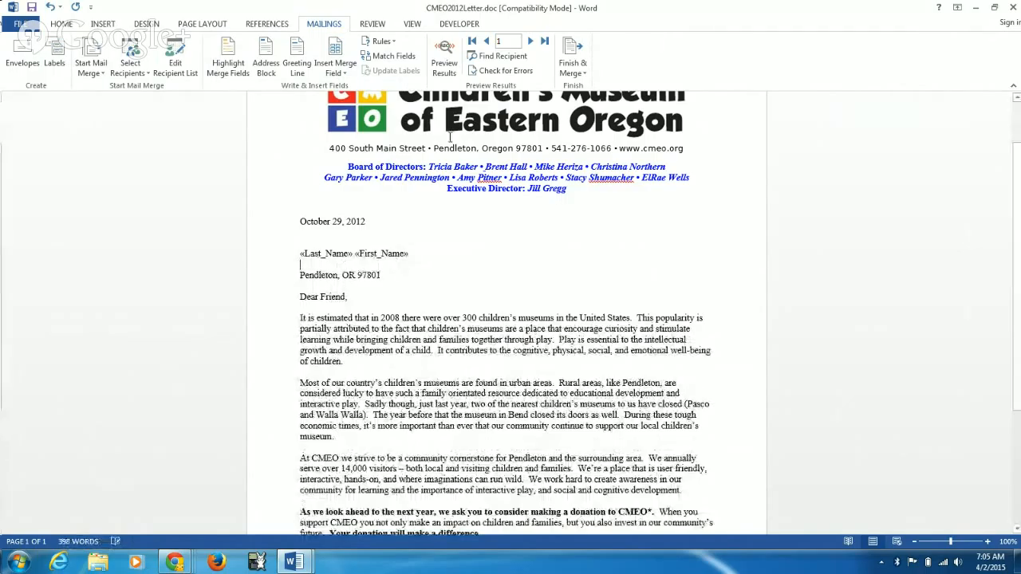
pyautogui.click(335, 73)
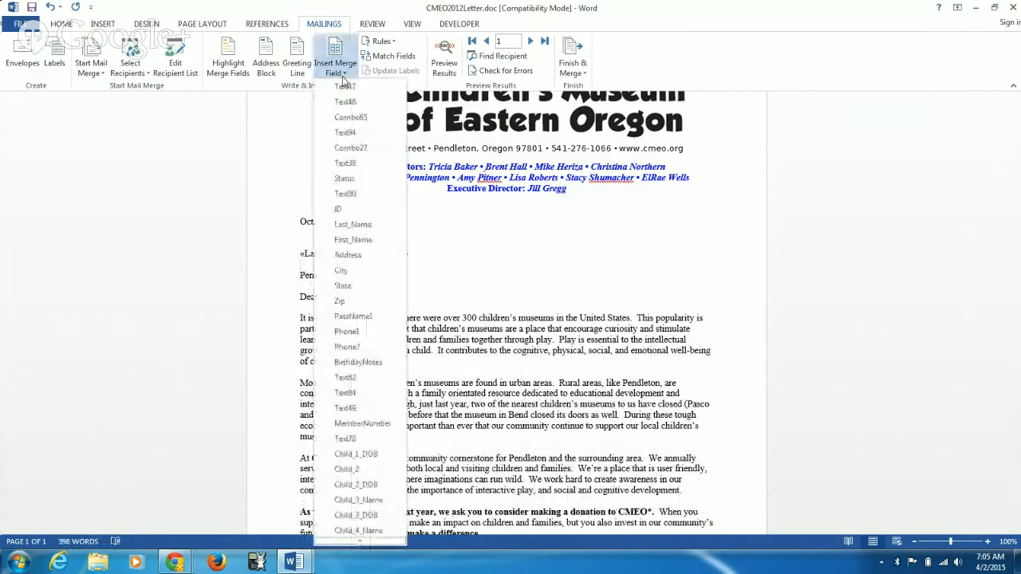
pyautogui.click(348, 255)
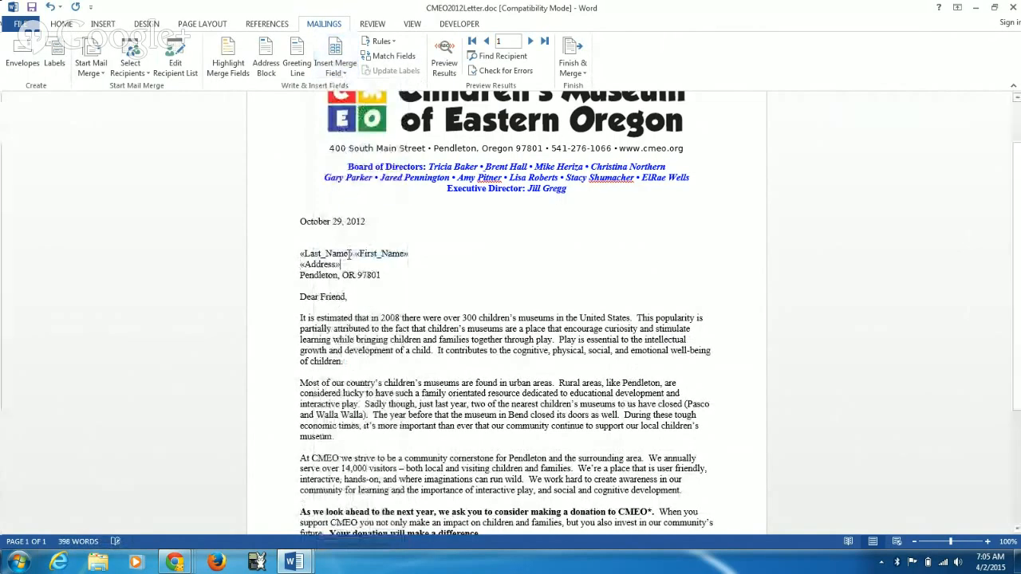
# Step: Replace the city line in the letter's address block with the merge fields City, State and Zip, with a comma after City
pyautogui.moveTo(384, 276); pyautogui.dragTo(328, 276)
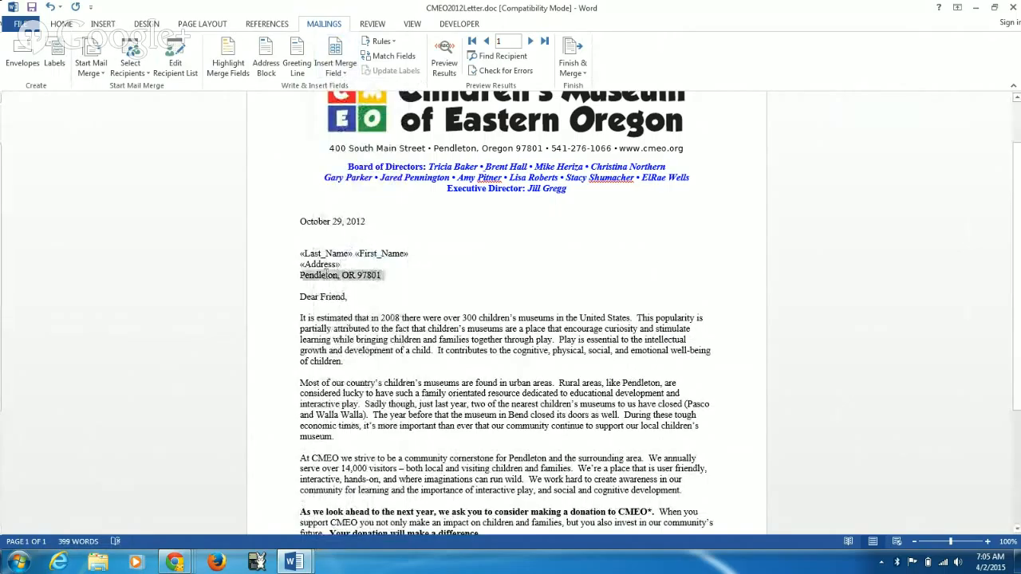
pyautogui.press('Delete')
pyautogui.click(302, 267)
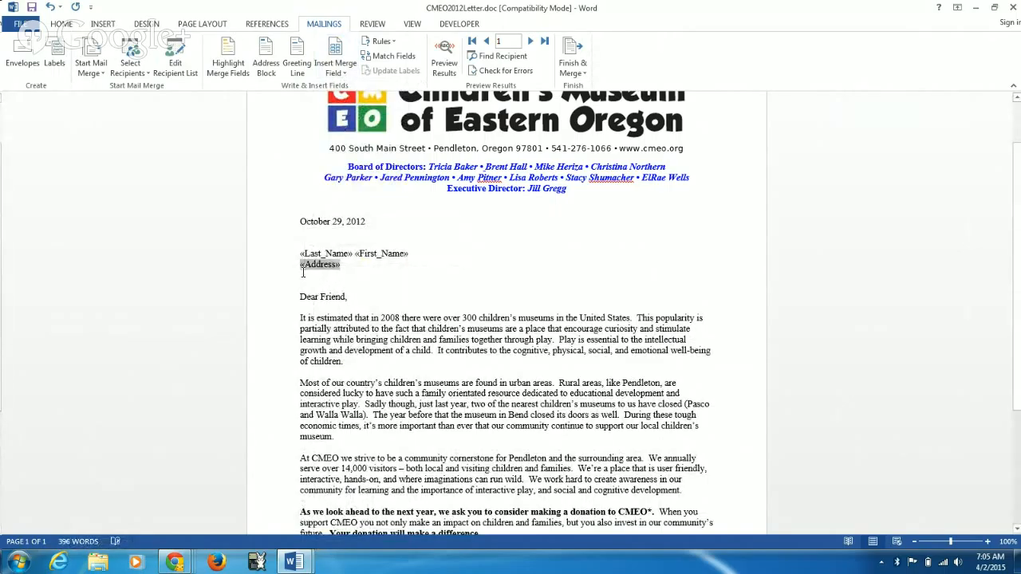
pyautogui.click(302, 275)
pyautogui.click(346, 78)
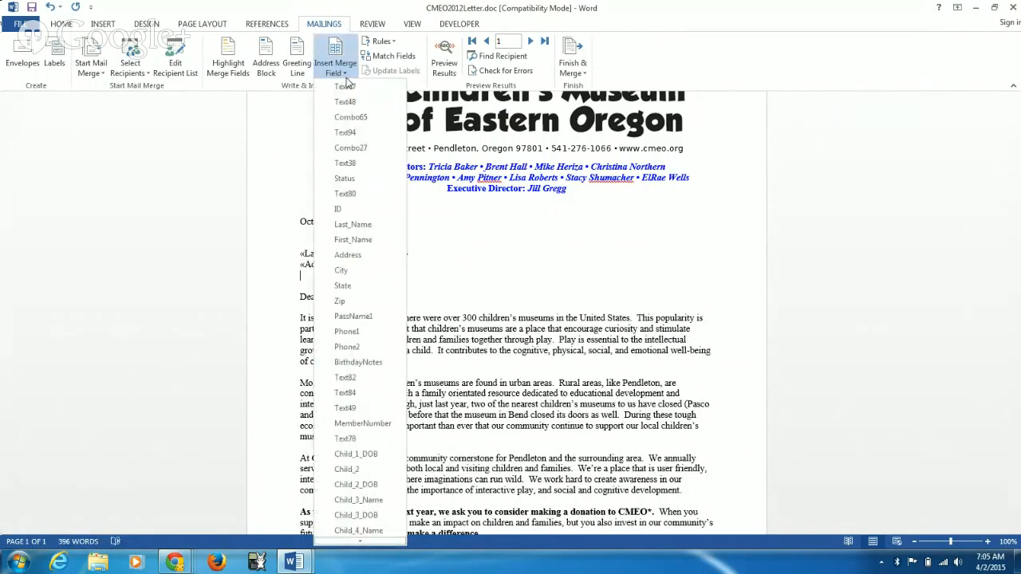
pyautogui.click(343, 271)
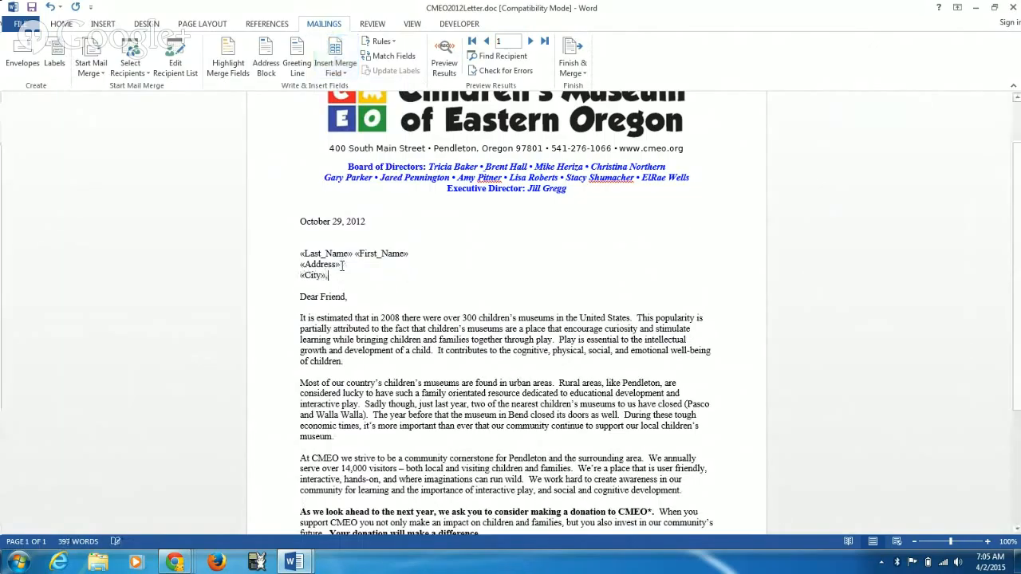
pyautogui.click(335, 65)
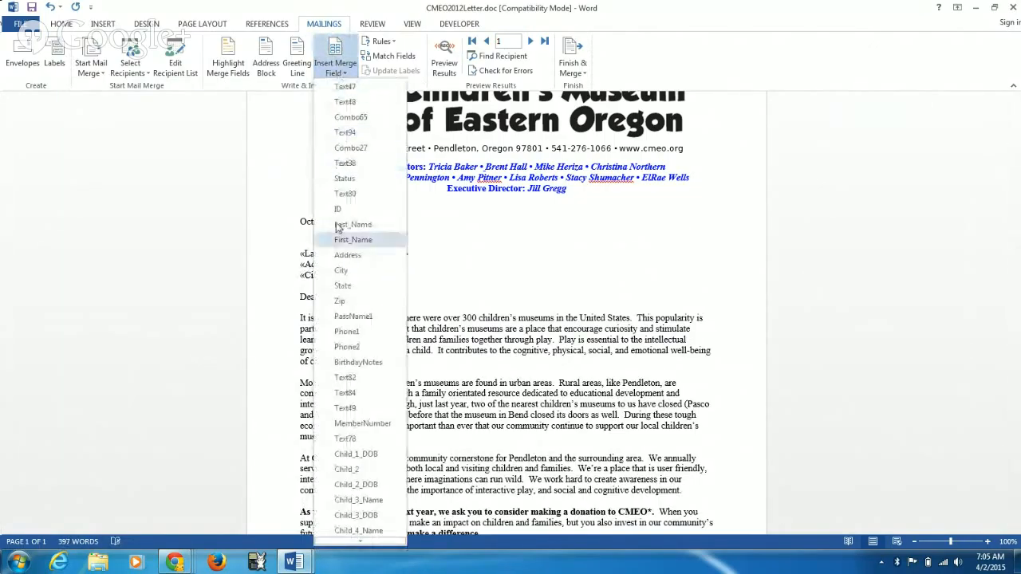
pyautogui.click(343, 286)
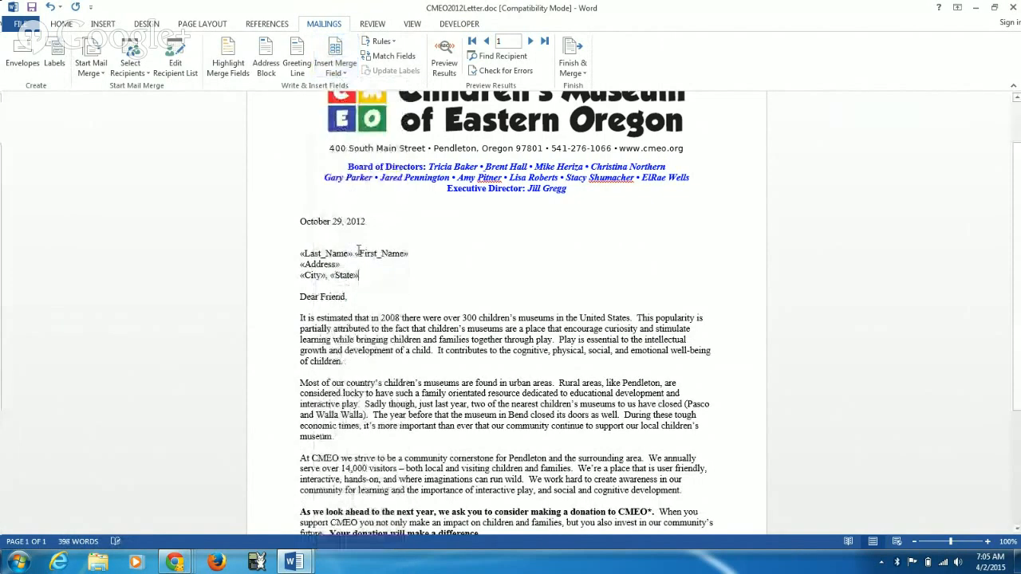
pyautogui.click(336, 73)
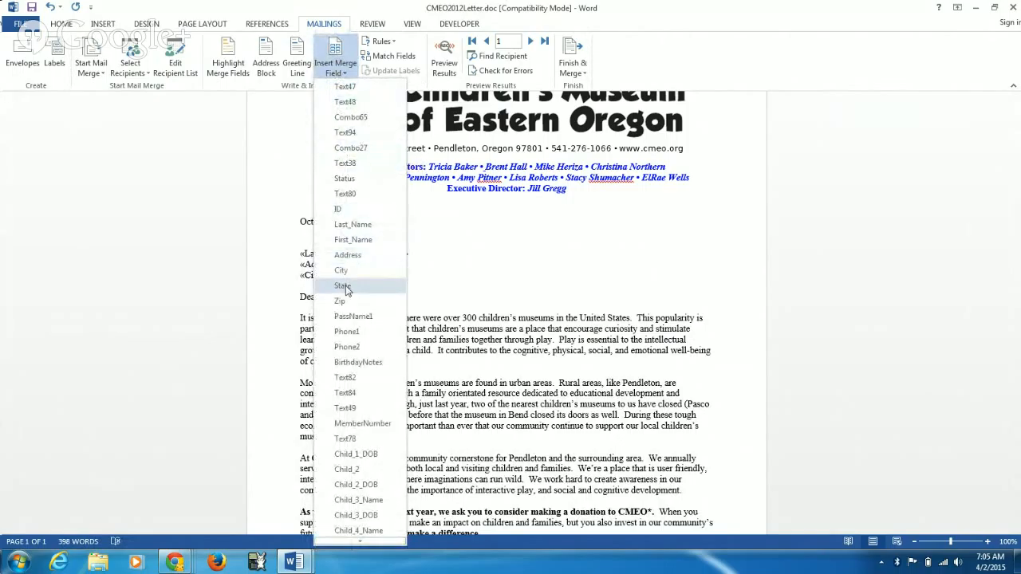
pyautogui.click(345, 298)
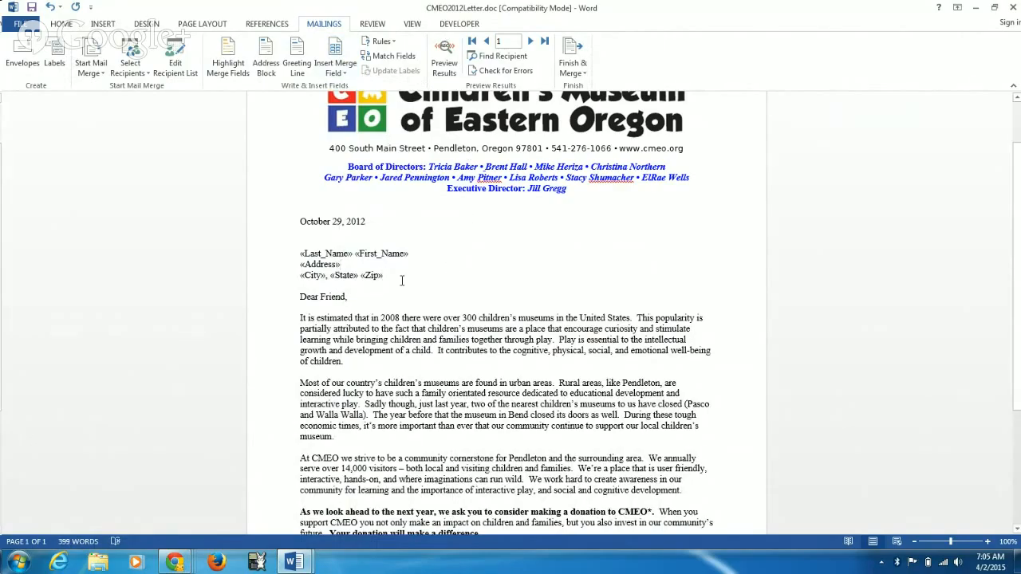
# Step: Preview the merged letters, checking the address block record by record up to record 52, and return to the merge field view
pyautogui.click(445, 66)
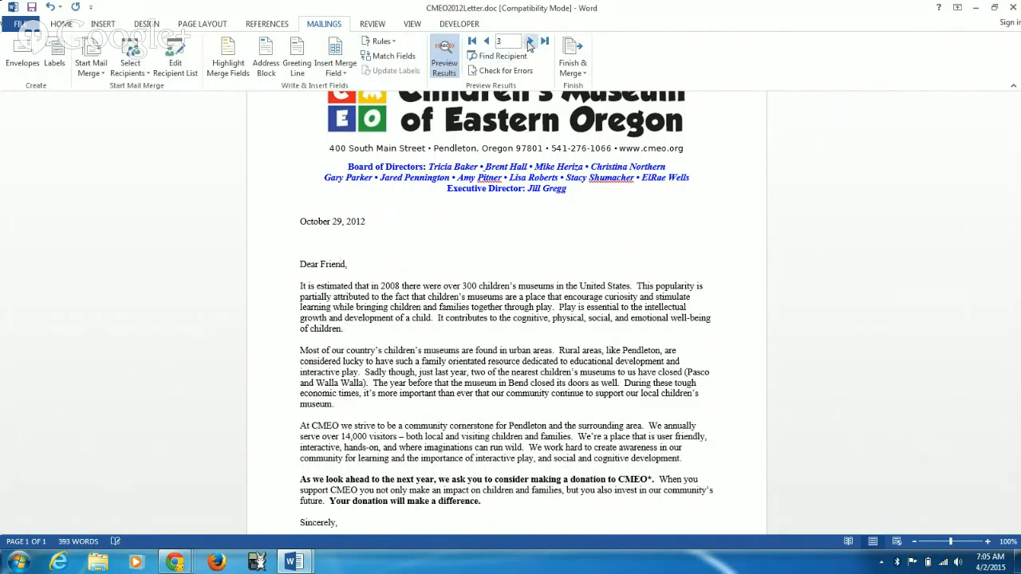
pyautogui.click(529, 42)
pyautogui.click(528, 41)
pyautogui.click(529, 42)
pyautogui.click(528, 41)
pyautogui.click(529, 42)
pyautogui.click(529, 42)
pyautogui.click(529, 41)
pyautogui.click(529, 42)
pyautogui.click(529, 41)
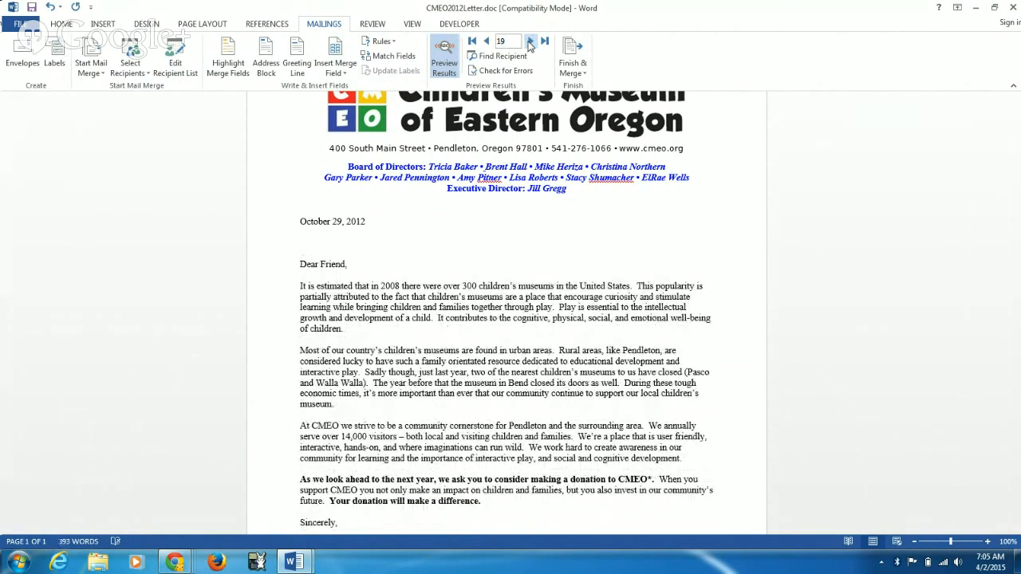
pyautogui.click(486, 42)
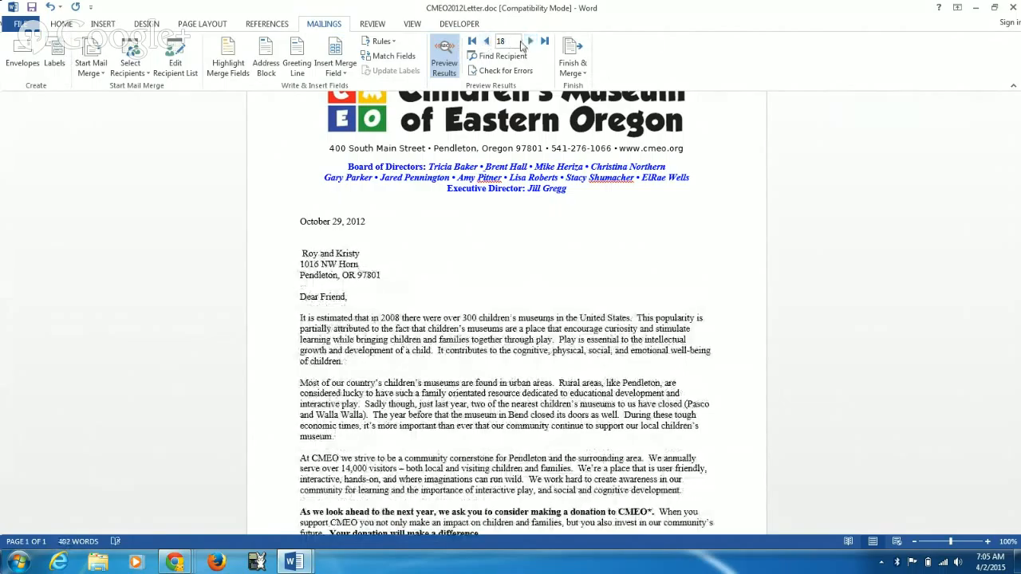
pyautogui.click(529, 42)
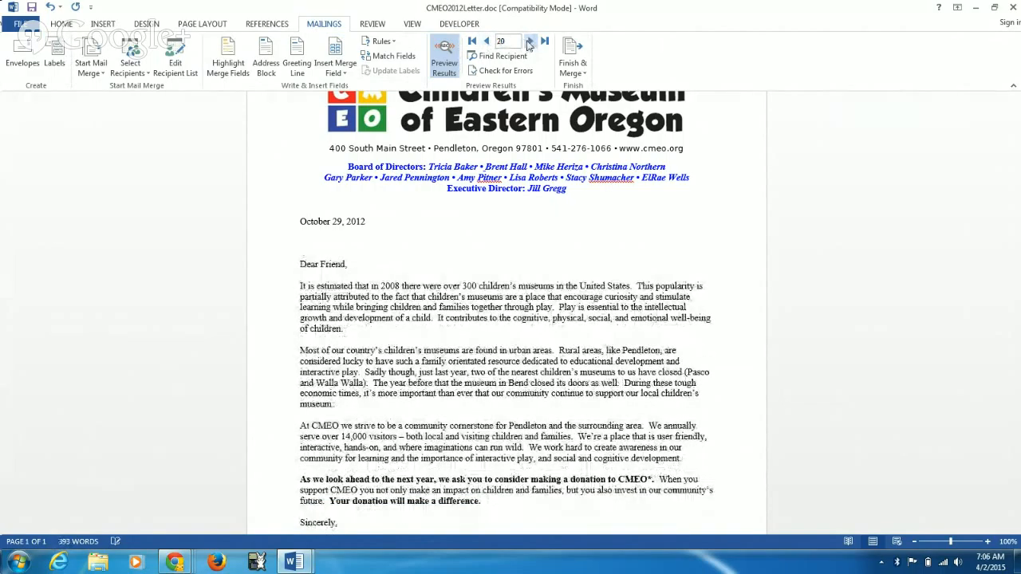
pyautogui.click(529, 41)
pyautogui.click(529, 41)
pyautogui.click(529, 42)
pyautogui.click(529, 41)
pyautogui.click(529, 42)
pyautogui.click(529, 41)
pyautogui.click(529, 41)
pyautogui.click(529, 42)
pyautogui.click(529, 42)
pyautogui.click(529, 41)
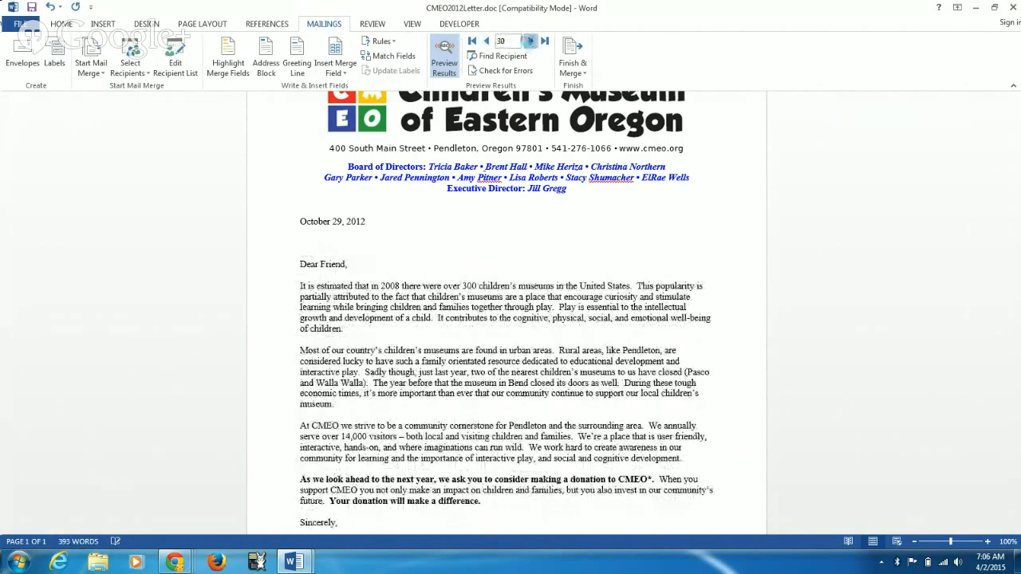
pyautogui.click(528, 41)
pyautogui.click(529, 42)
pyautogui.click(529, 41)
pyautogui.click(529, 41)
pyautogui.click(529, 41)
pyautogui.click(528, 42)
pyautogui.click(529, 42)
pyautogui.click(529, 41)
pyautogui.click(529, 42)
pyautogui.click(529, 41)
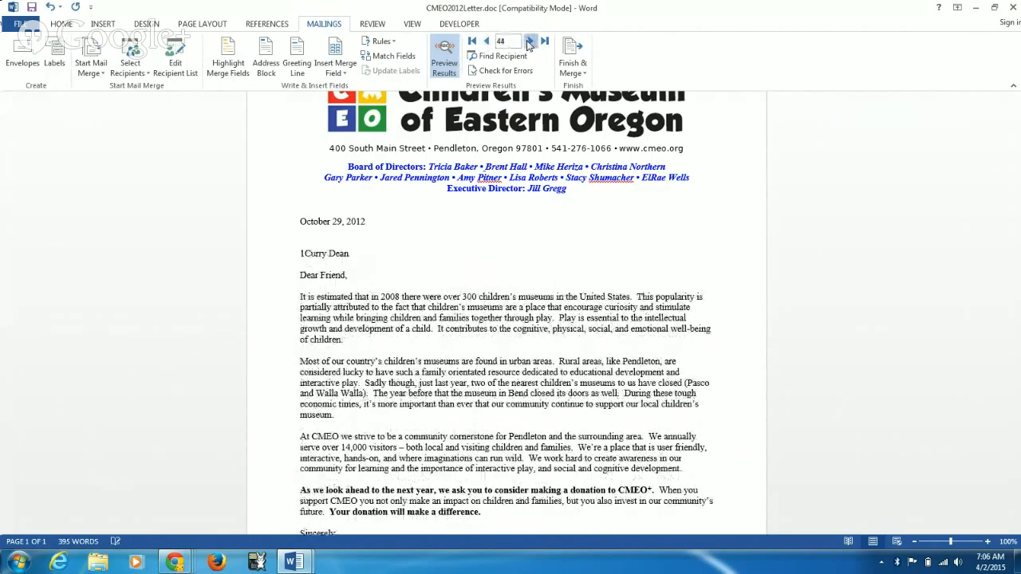
pyautogui.click(529, 42)
pyautogui.click(529, 41)
pyautogui.click(529, 42)
pyautogui.click(529, 42)
pyautogui.click(529, 42)
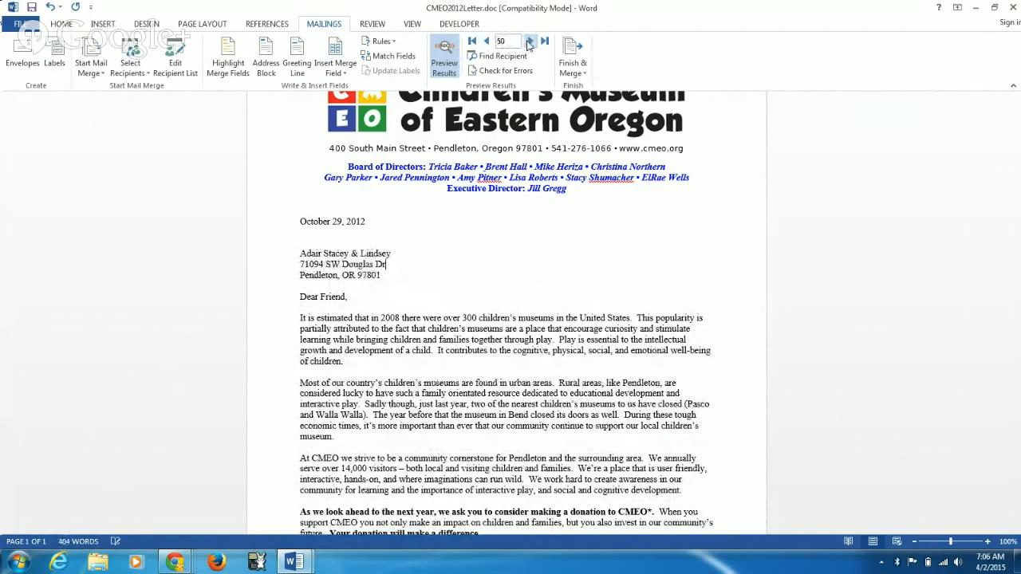
pyautogui.click(529, 41)
pyautogui.click(528, 42)
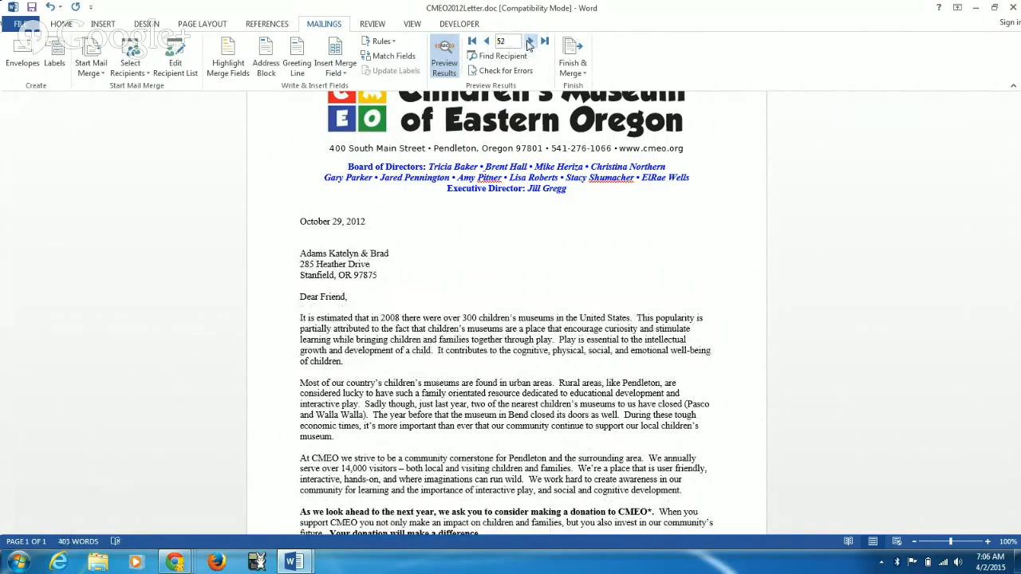
pyautogui.click(446, 56)
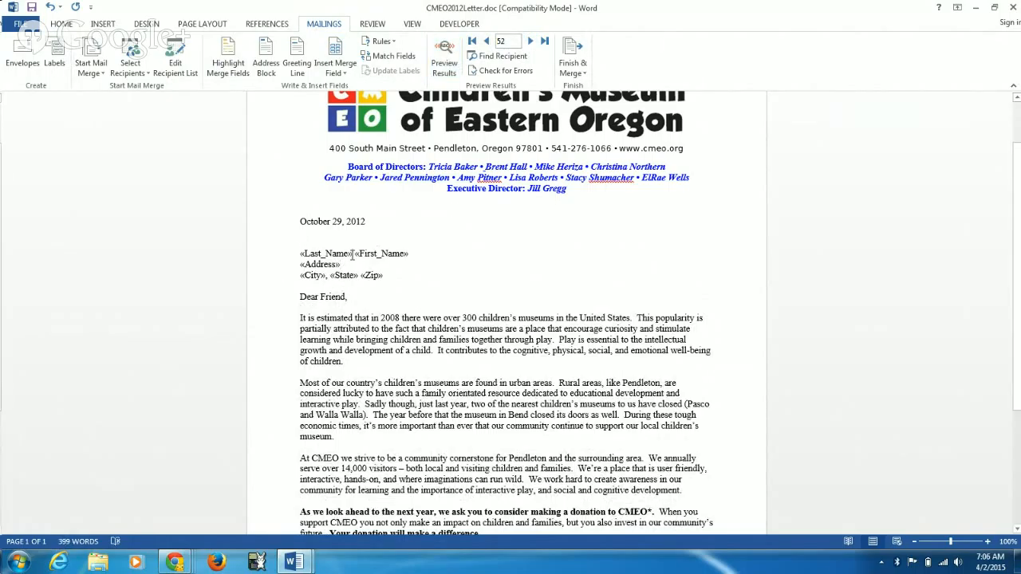
# Step: Move the Last_Name merge field after First_Name in the address block and check the name order in the merge preview
pyautogui.moveTo(352, 254); pyautogui.dragTo(299, 253)
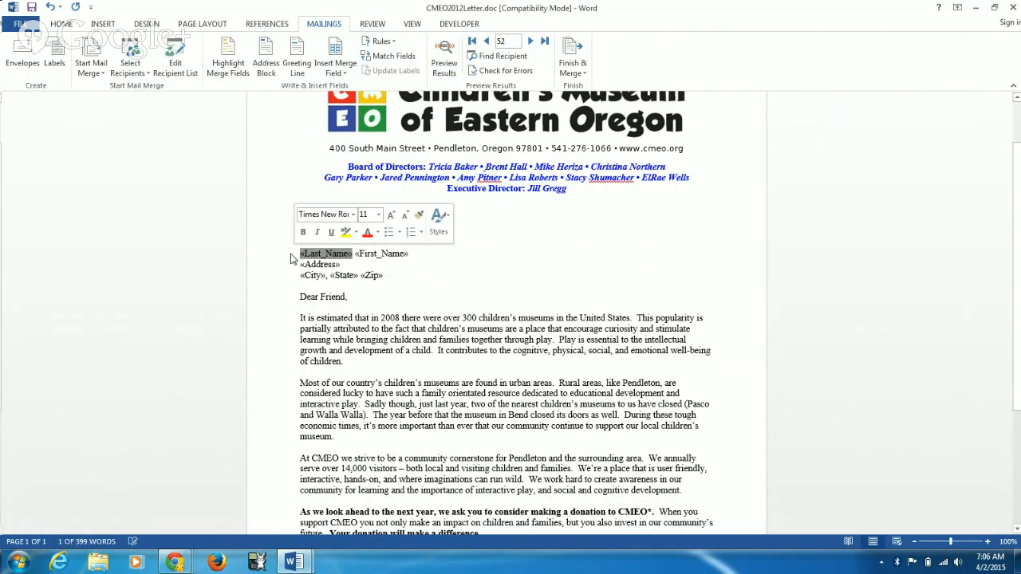
pyautogui.press('Delete')
pyautogui.click(401, 254)
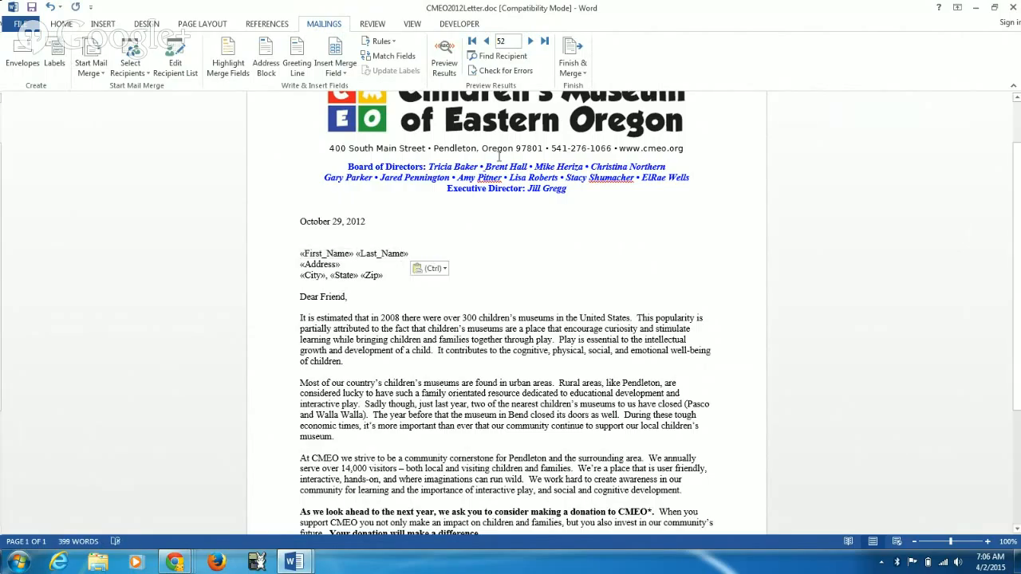
pyautogui.click(444, 64)
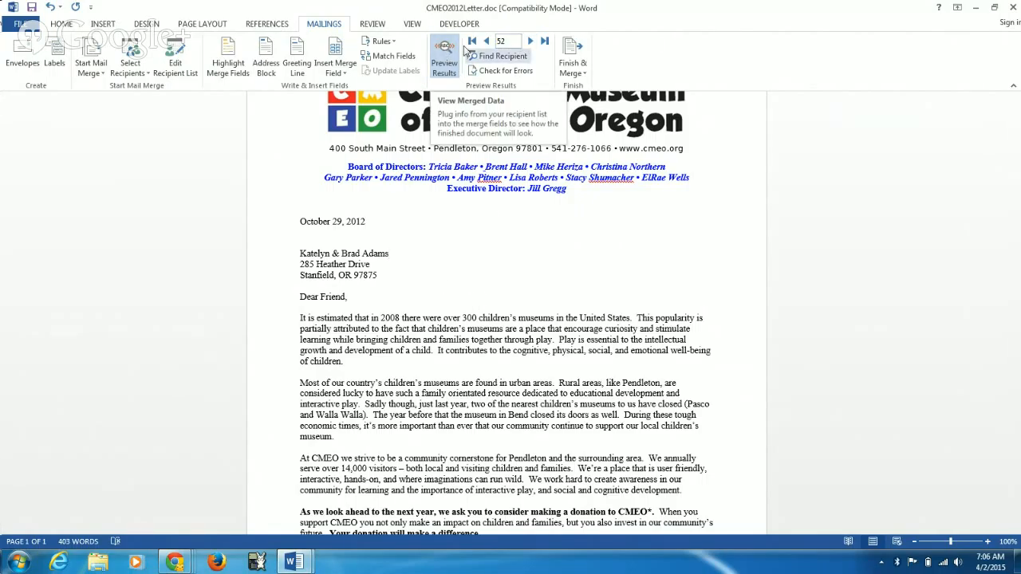
pyautogui.click(439, 61)
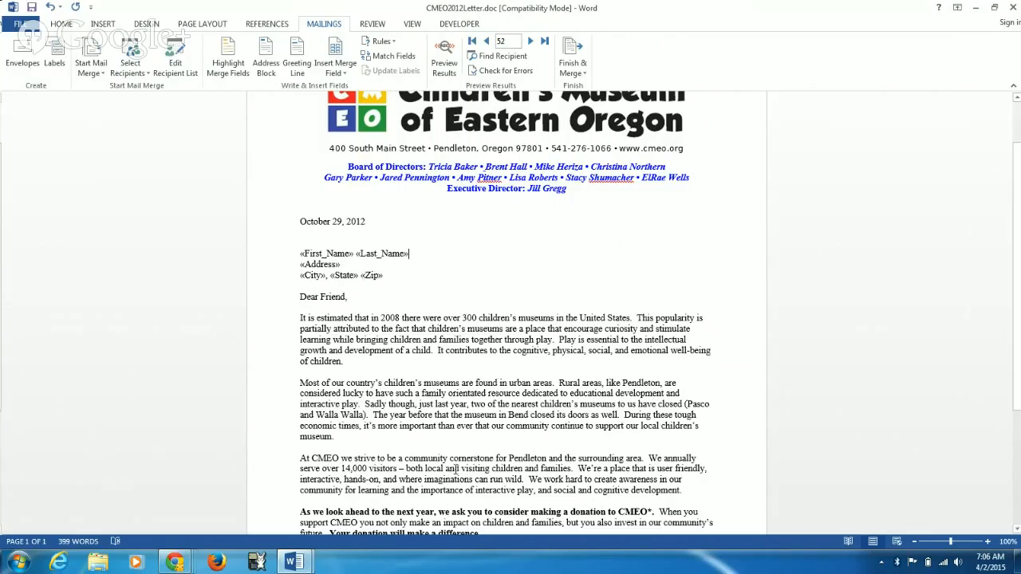
# Step: Examine the options for finishing the merge, including which records can be printed, and leave without merging
pyautogui.click(583, 76)
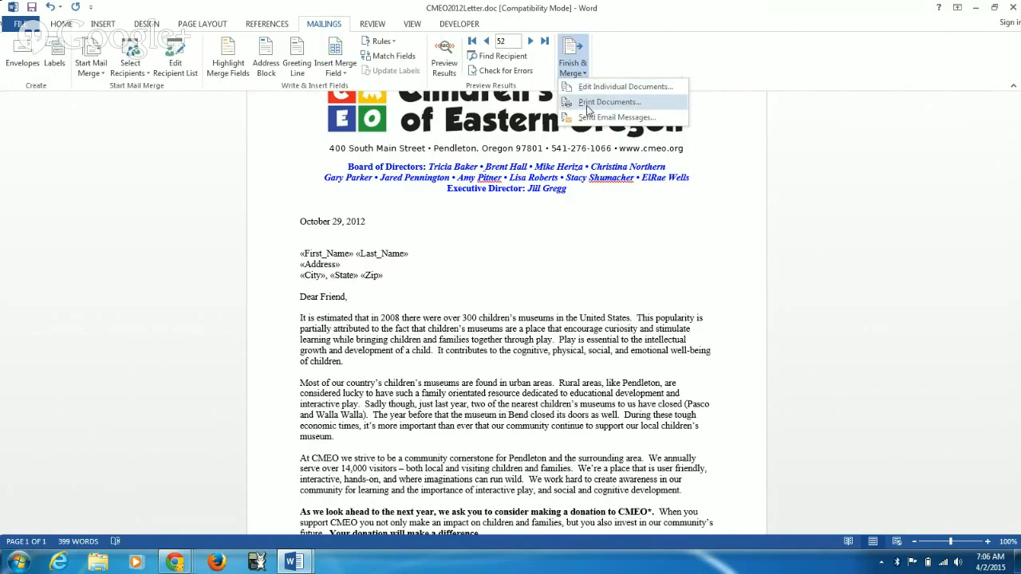
pyautogui.click(608, 102)
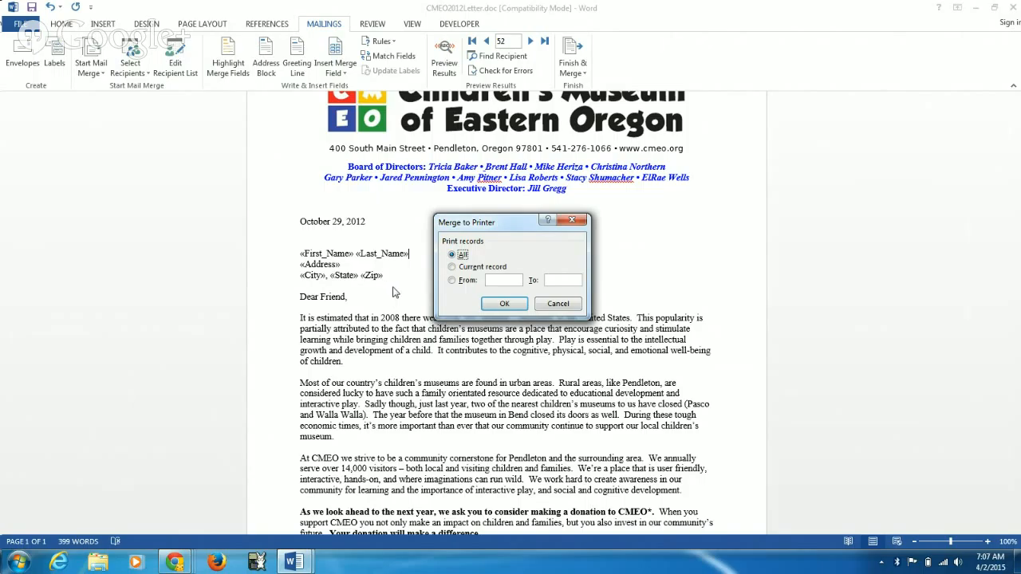
pyautogui.click(557, 304)
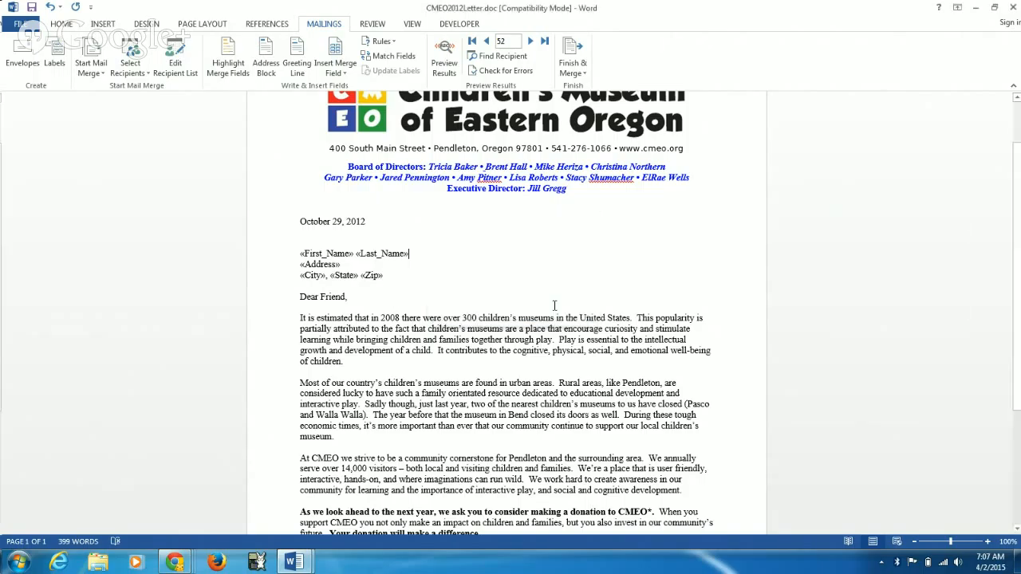
pyautogui.click(583, 69)
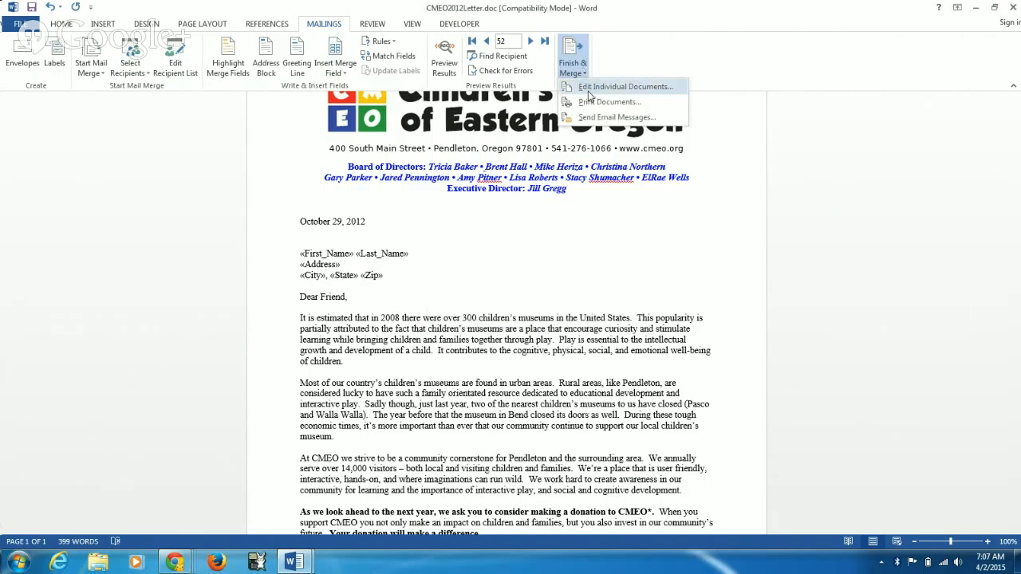
pyautogui.click(568, 213)
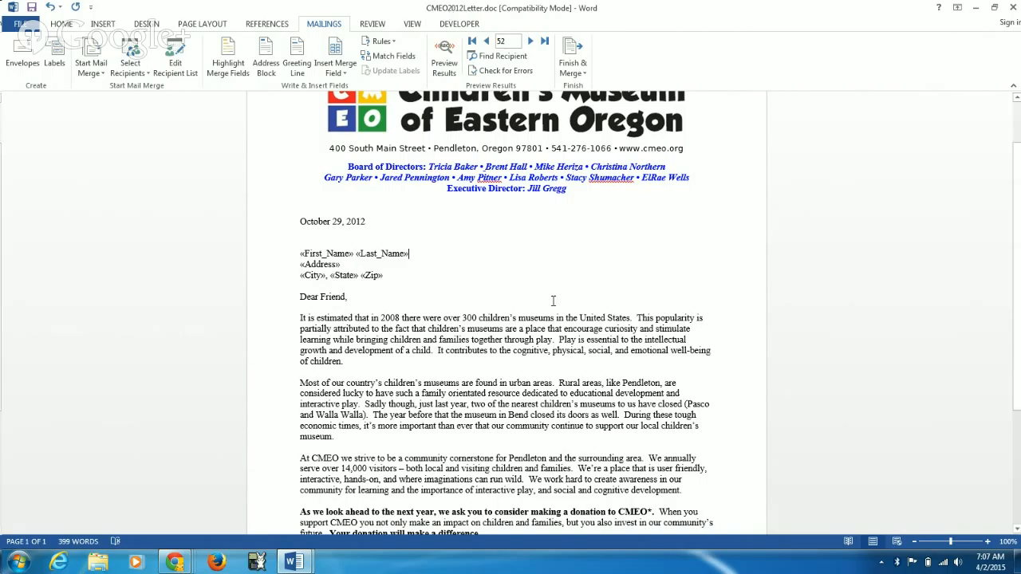
pyautogui.scroll(-5, 553, 301)
pyautogui.scroll(7, 510, 299)
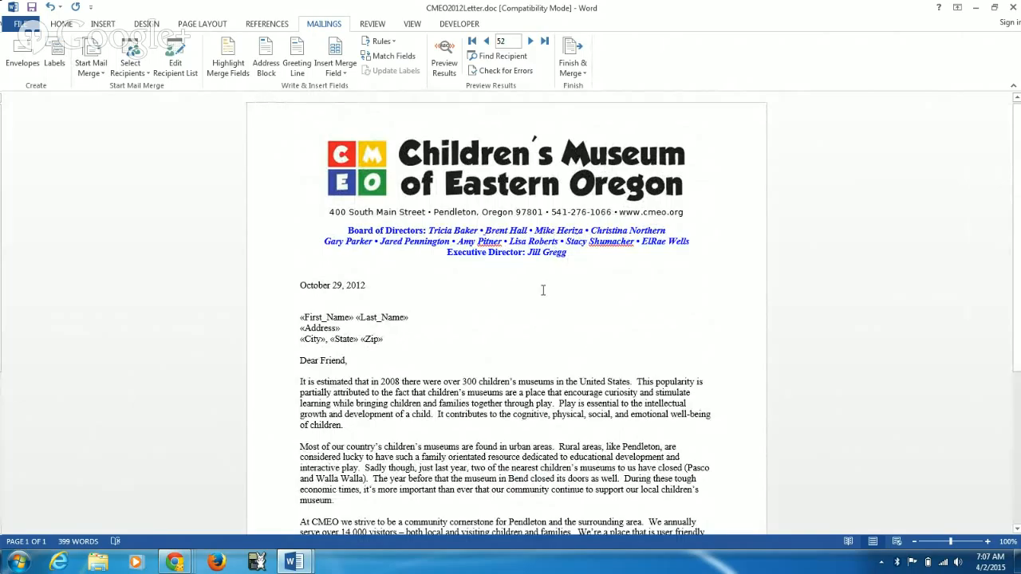
pyautogui.scroll(-5, 552, 337)
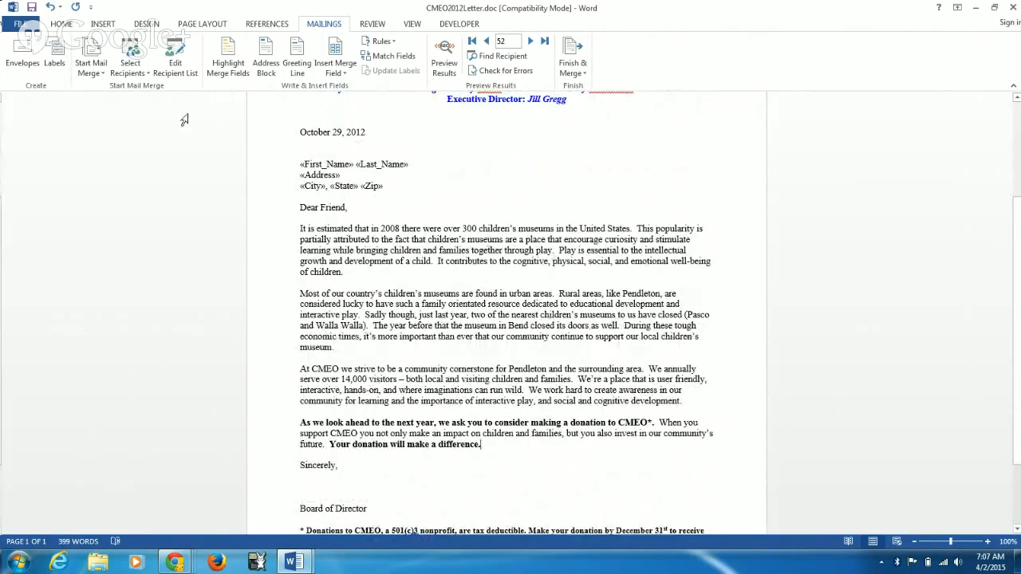
# Step: Minimize the open windows and bring up the second letter, CMEO2012Letter.docx, in a maximized Word window
pyautogui.click(974, 8)
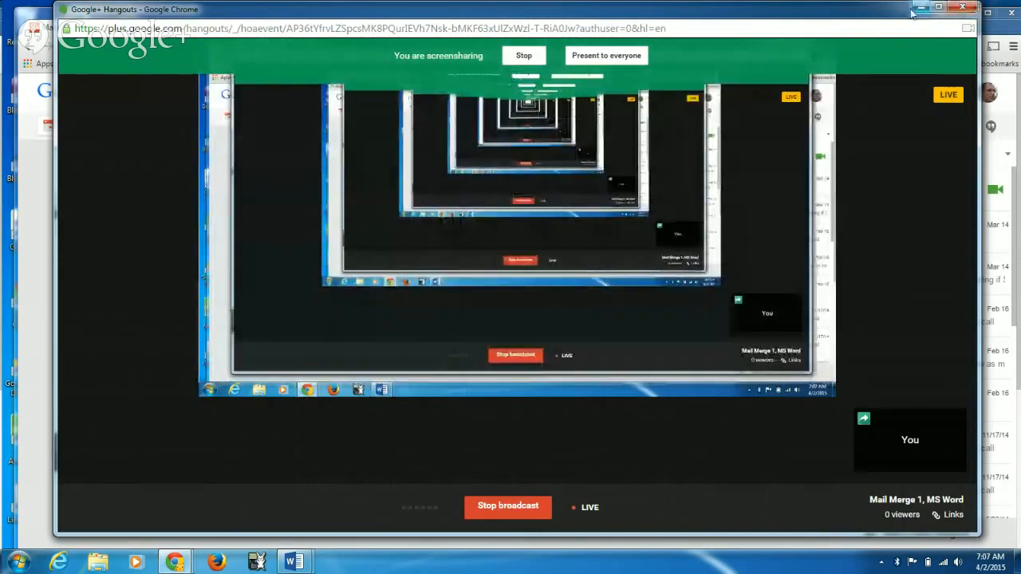
pyautogui.click(916, 8)
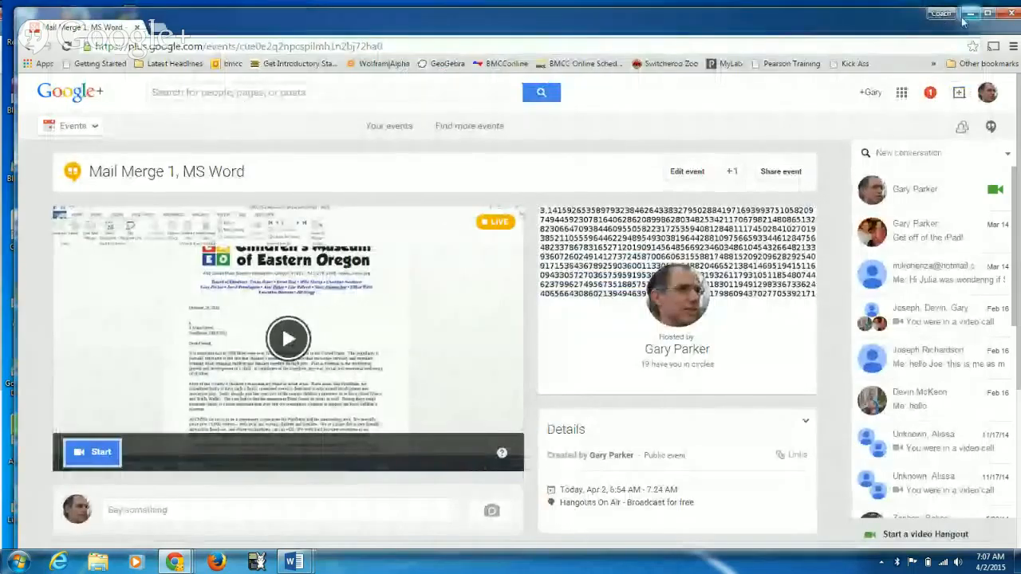
pyautogui.click(965, 23)
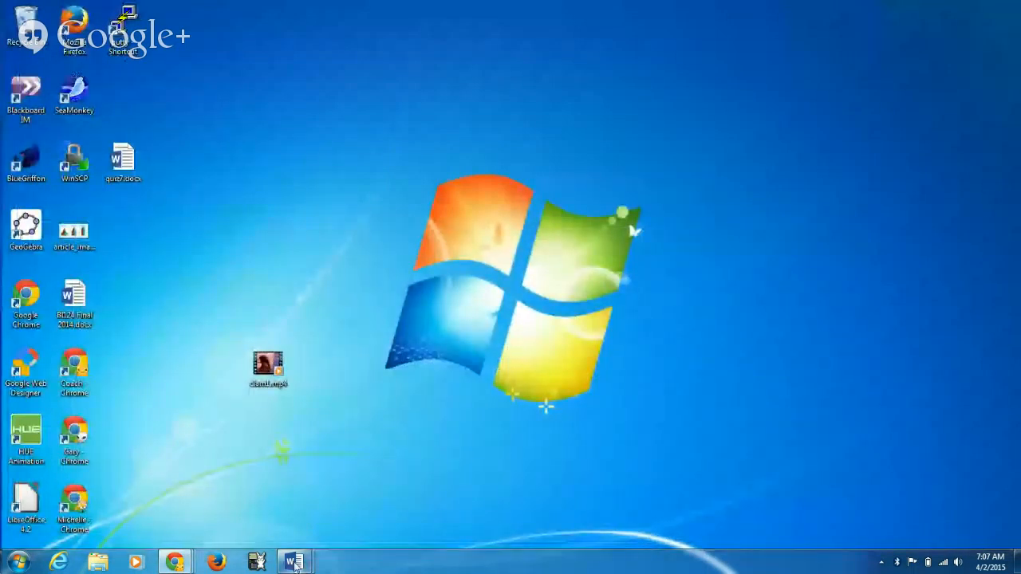
pyautogui.moveTo(294, 544)
pyautogui.click(233, 489)
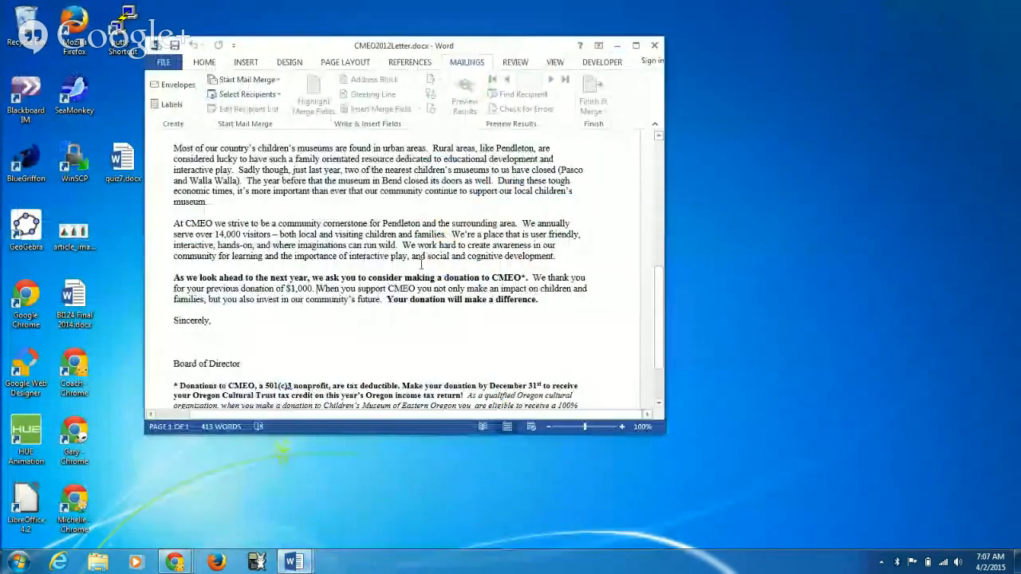
pyautogui.click(636, 45)
# Step: Set up CMEO2012Letter.docx as a Letters mail merge
pyautogui.scroll(5, 415, 319)
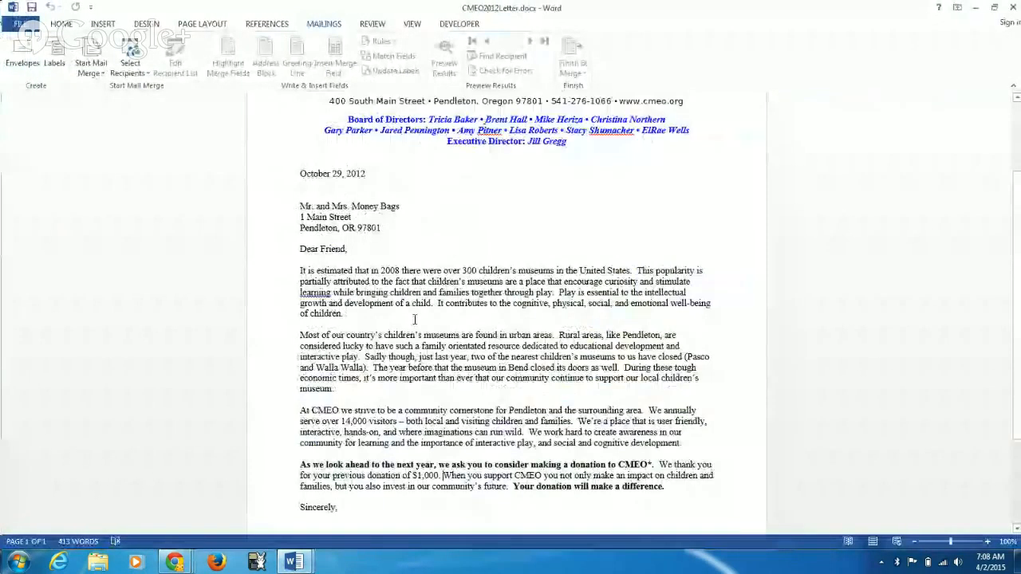
pyautogui.scroll(2, 414, 319)
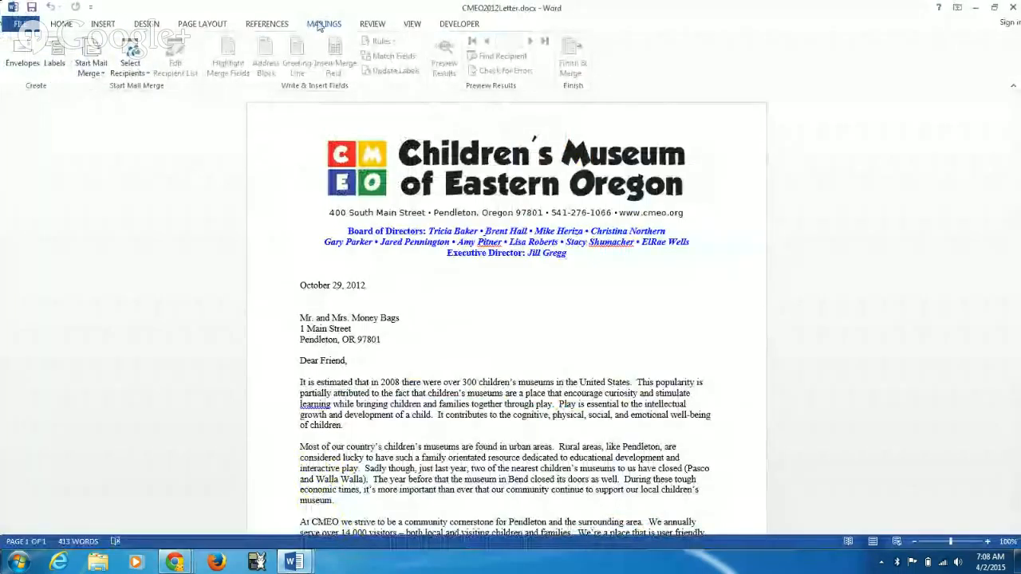
pyautogui.click(90, 68)
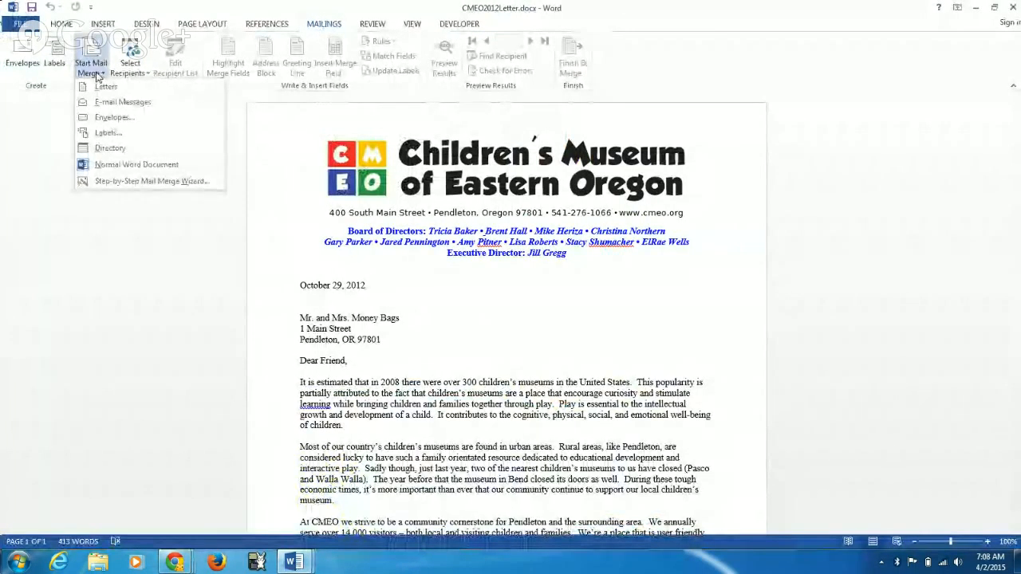
pyautogui.click(105, 88)
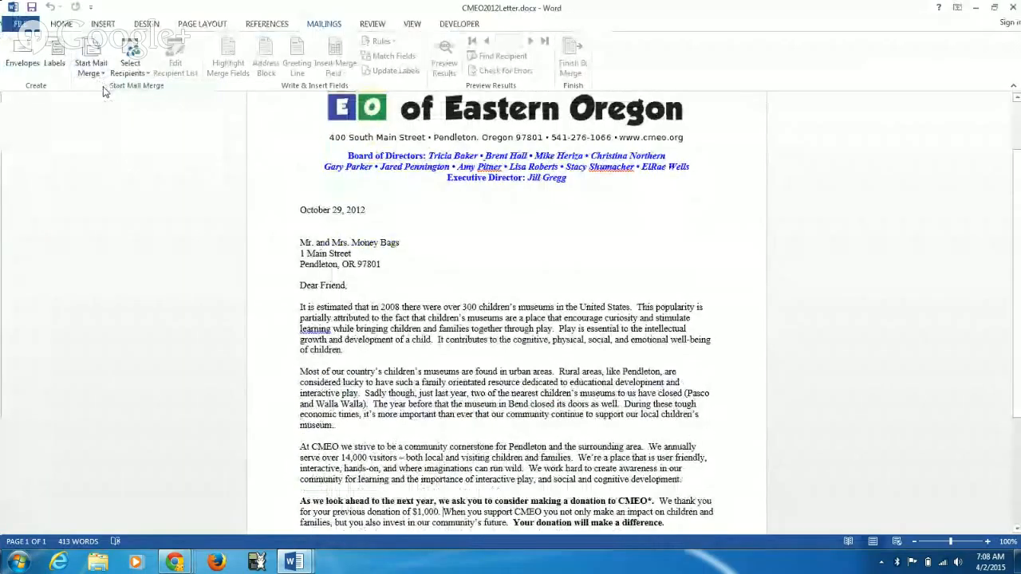
# Step: Start a new typed recipient list for the letter and add a custom field named Donation after E-mail Address
pyautogui.click(142, 74)
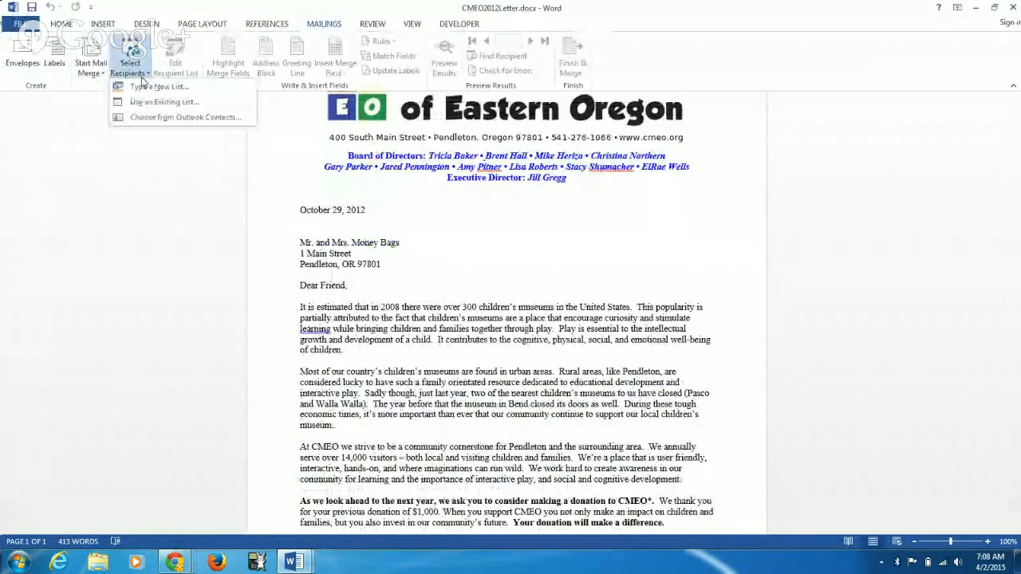
pyautogui.click(143, 88)
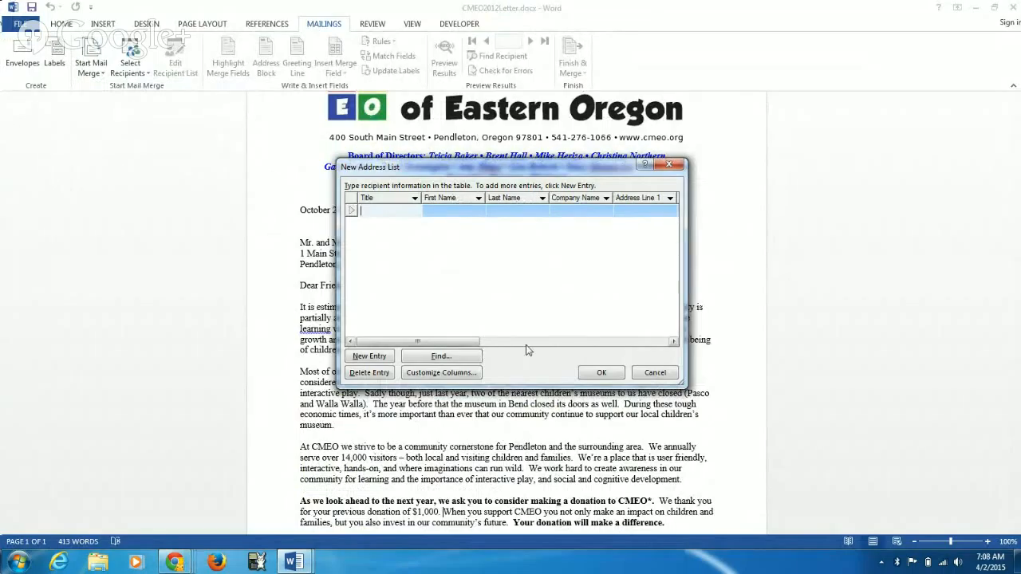
pyautogui.click(429, 374)
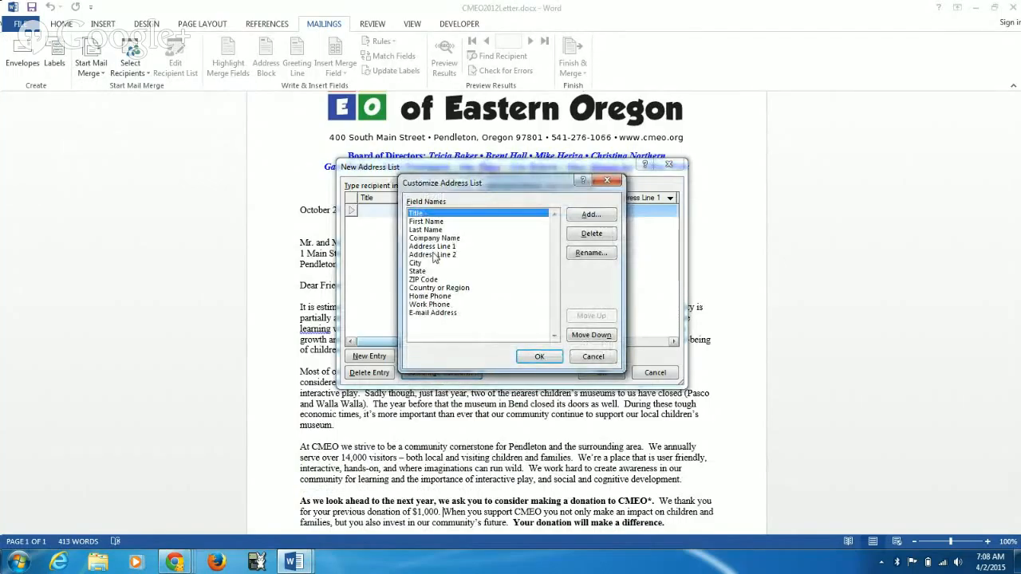
pyautogui.click(475, 313)
pyautogui.click(591, 214)
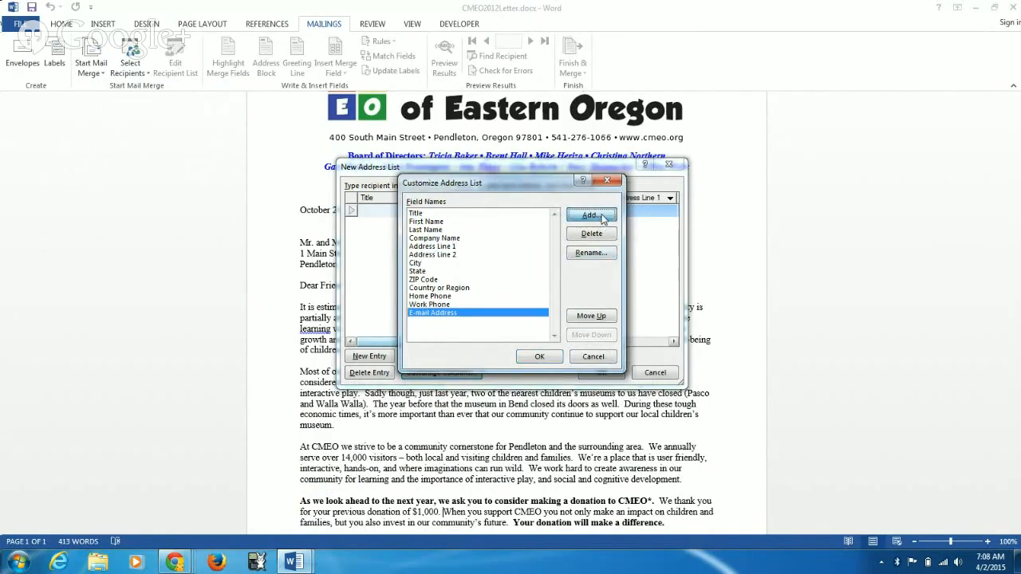
pyautogui.write('Donation')
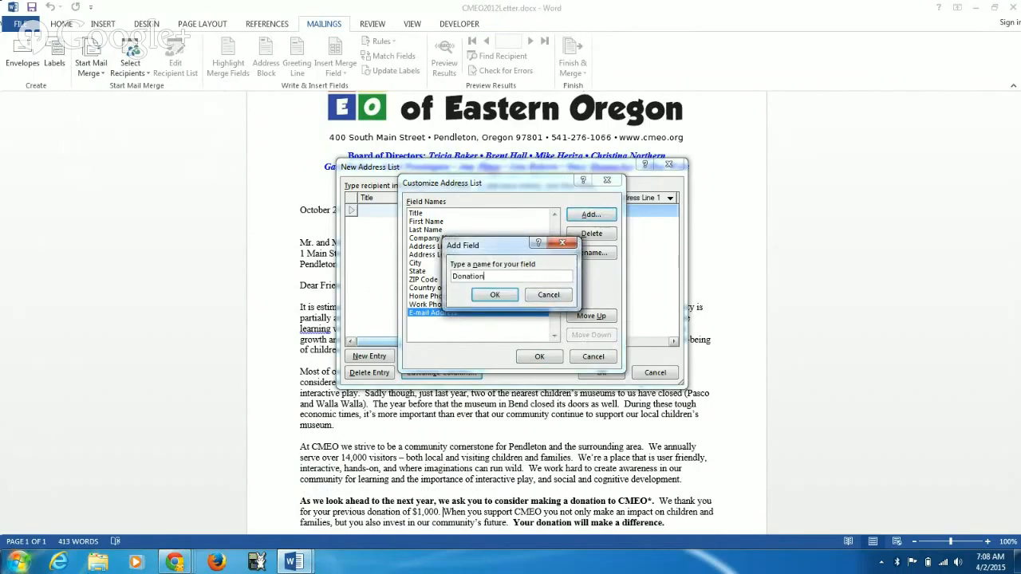
pyautogui.click(495, 295)
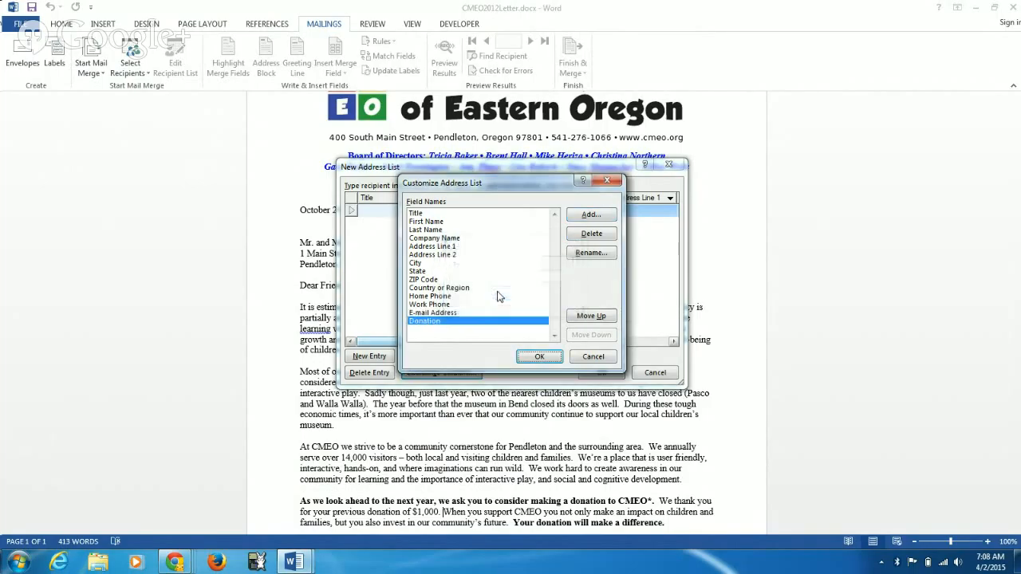
# Step: Add a custom field named membership after Donation and apply the customized address list columns
pyautogui.click(588, 214)
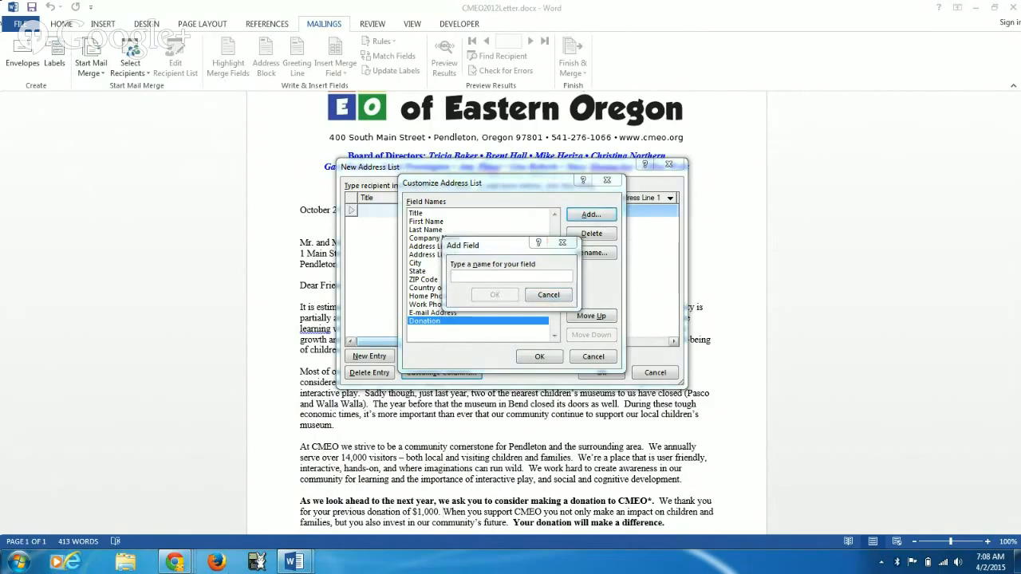
pyautogui.moveTo(136, 563); pyautogui.dragTo(56, 562)
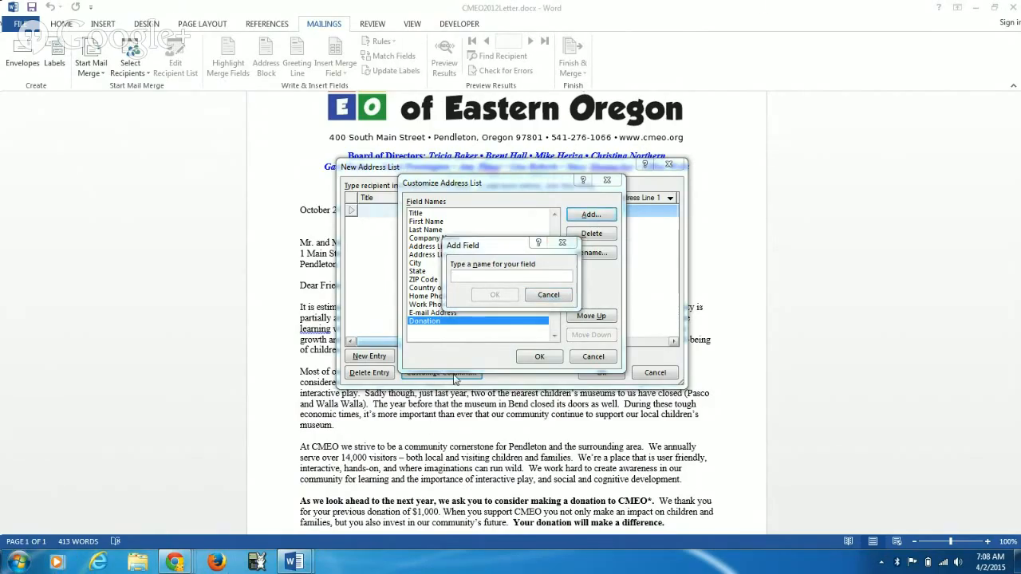
pyautogui.click(476, 276)
pyautogui.write('membership')
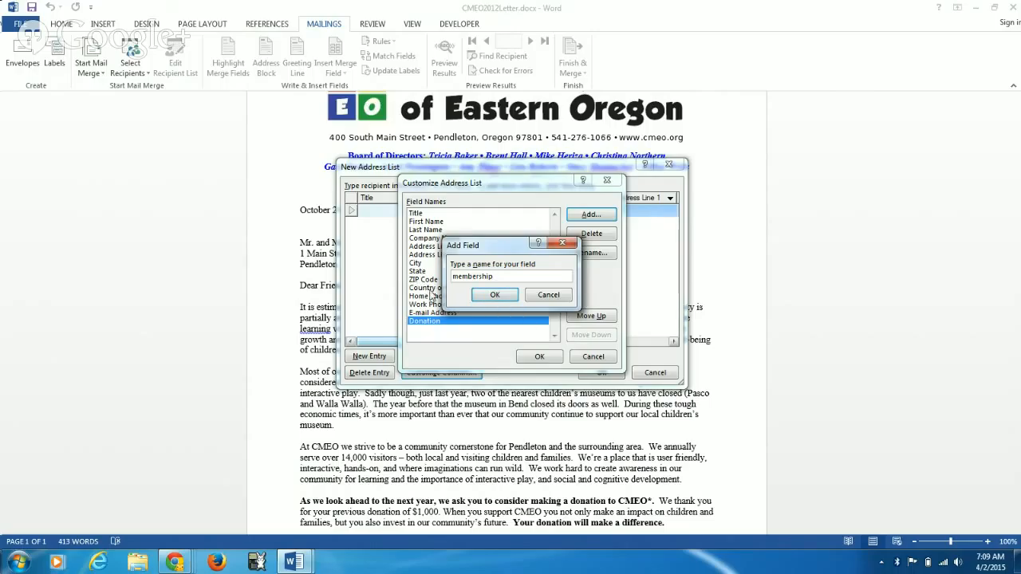
pyautogui.click(492, 296)
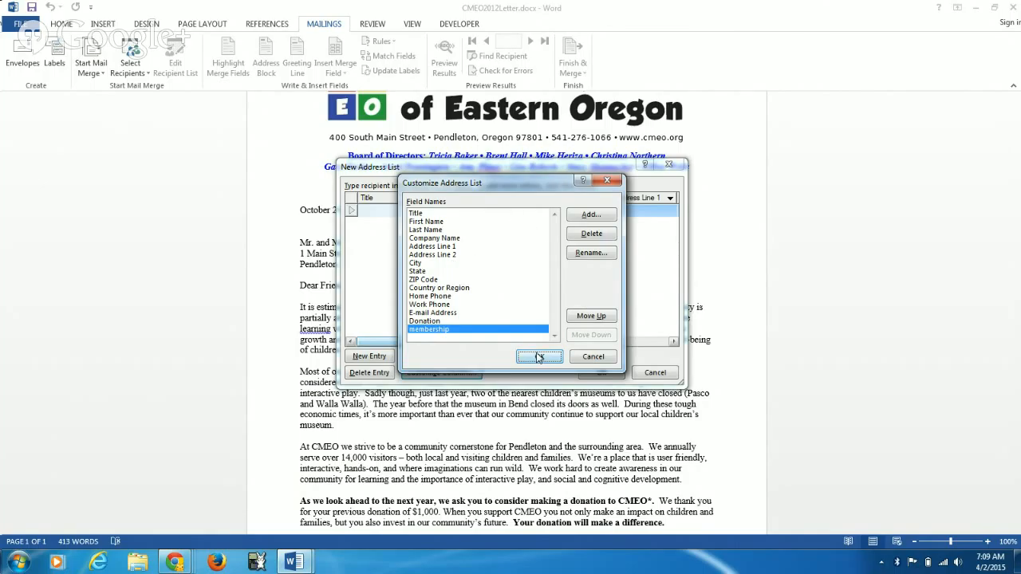
pyautogui.click(458, 255)
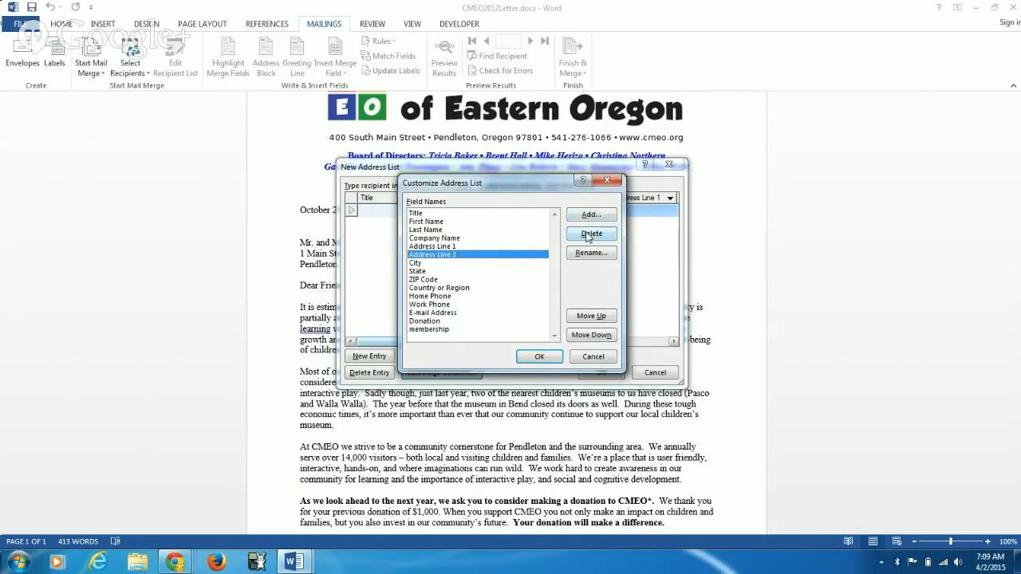
pyautogui.click(540, 359)
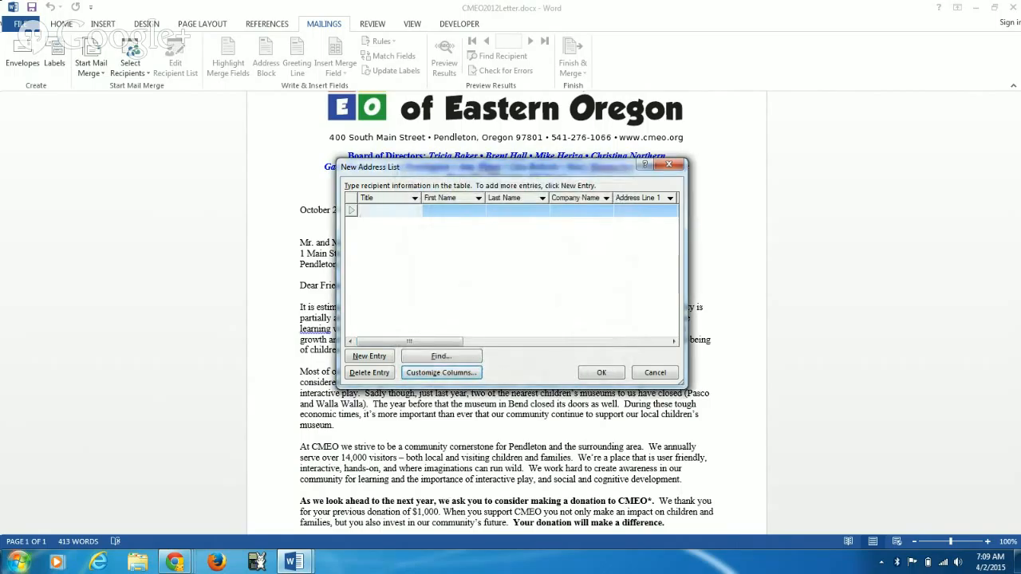
# Step: Enter the title Mr and the first and last name of the first recipient, leaving Company Name empty
pyautogui.write('Mr')
pyautogui.press('Tab')
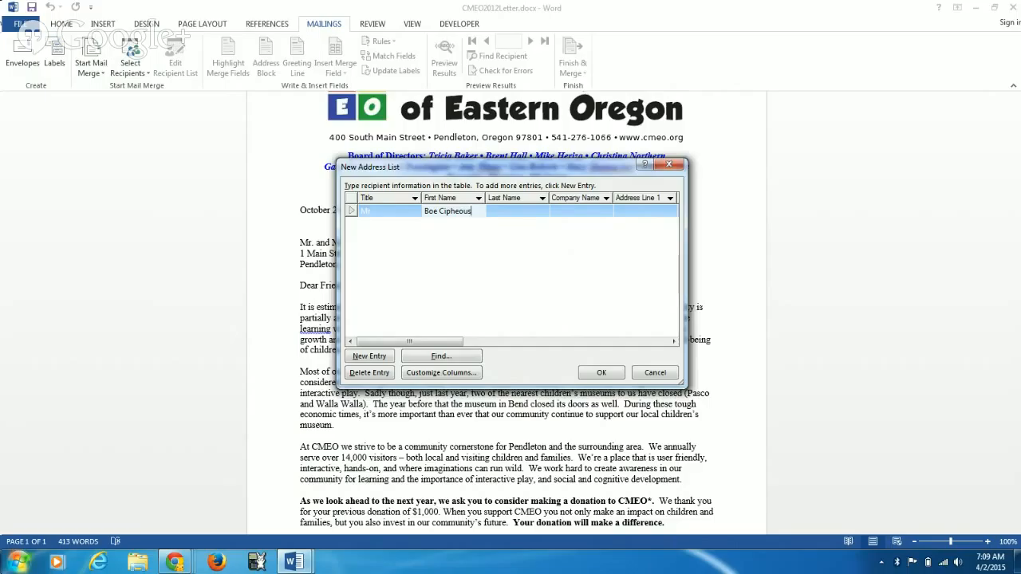
pyautogui.press('BackSpace')
pyautogui.press('BackSpace')
pyautogui.press('BackSpace')
pyautogui.press('BackSpace')
pyautogui.press('Tab')
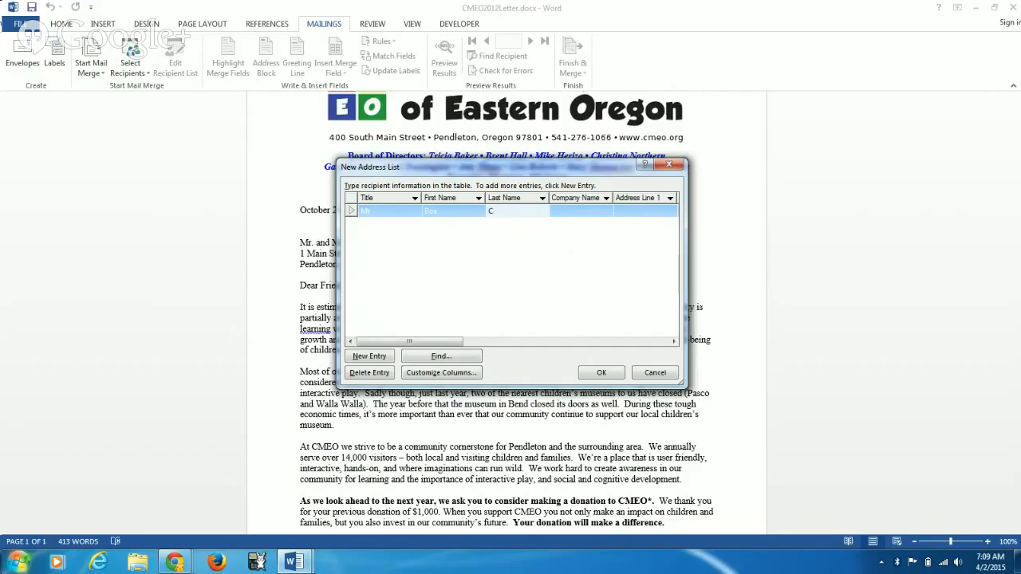
pyautogui.write('Ciphe')
pyautogui.press('Tab')
pyautogui.press('Tab')
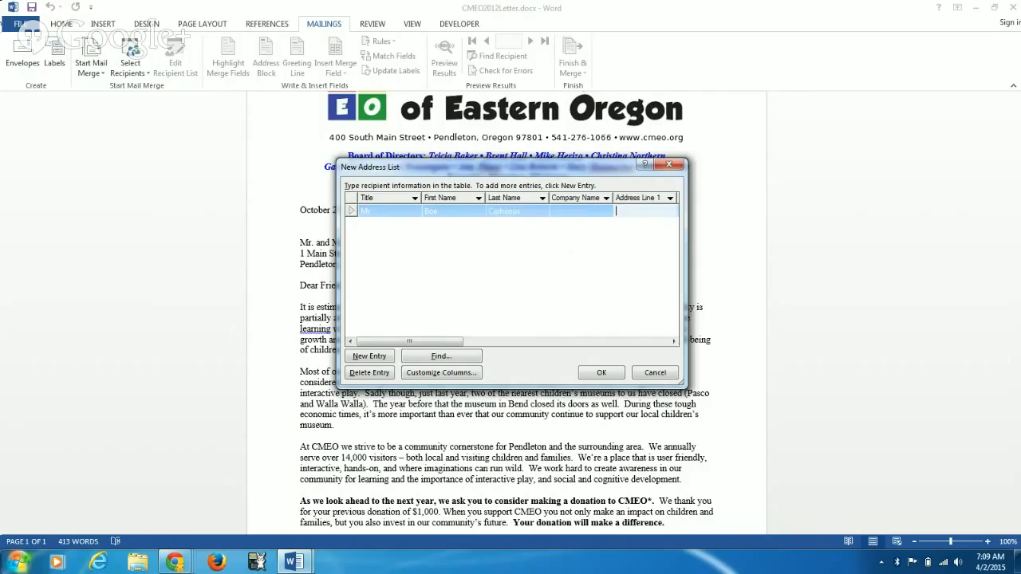
# Step: Fill in the first recipient's street address, city, state and ZIP code, leaving Address Line 2 empty
pyautogui.press('Tab')
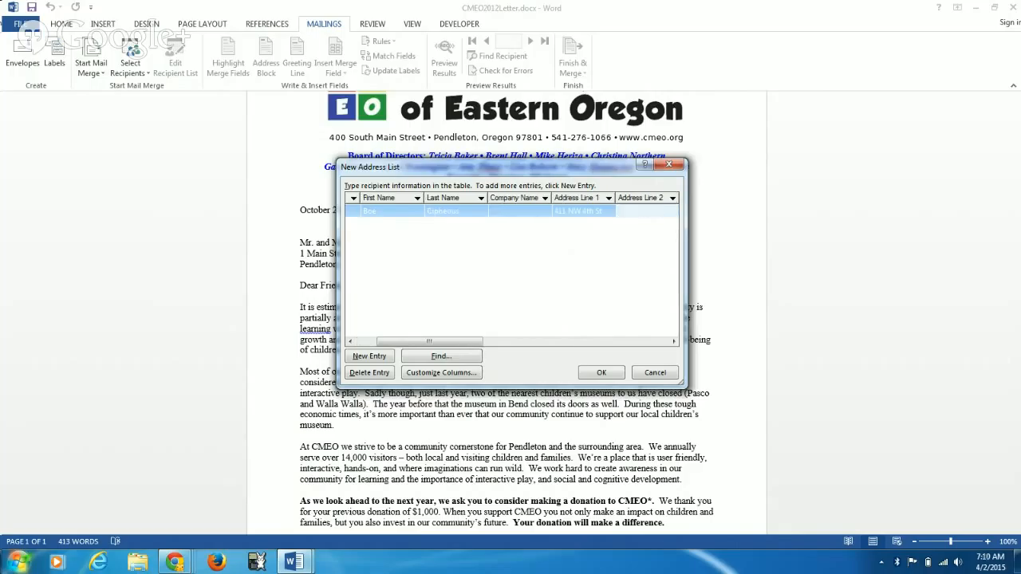
pyautogui.press('Tab')
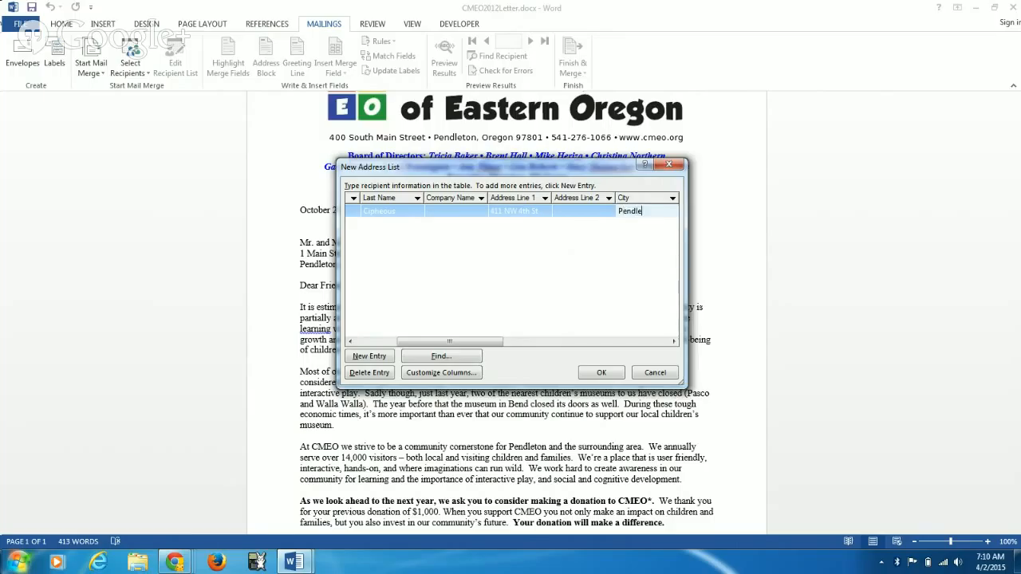
pyautogui.press('Tab')
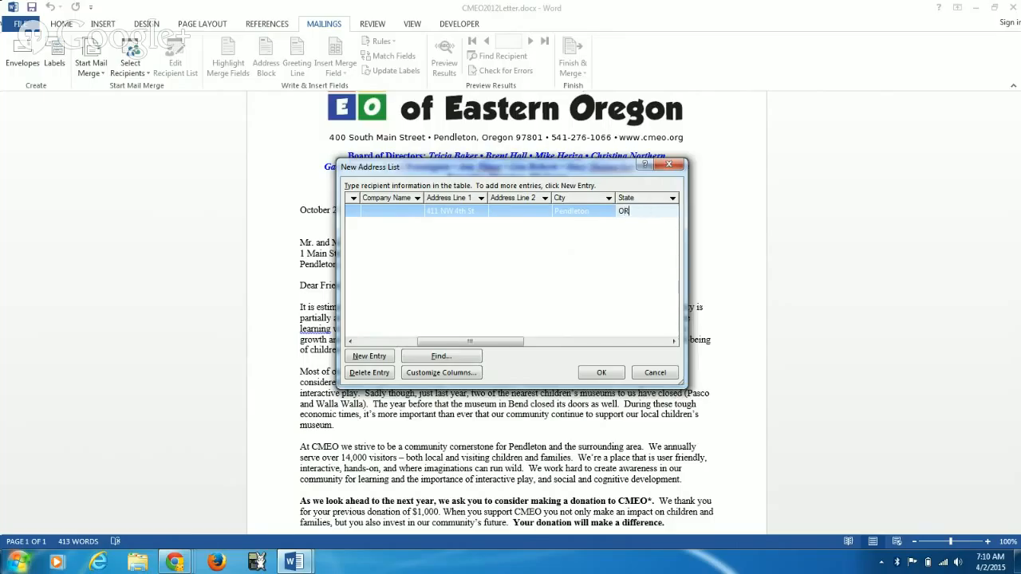
pyautogui.press('Tab')
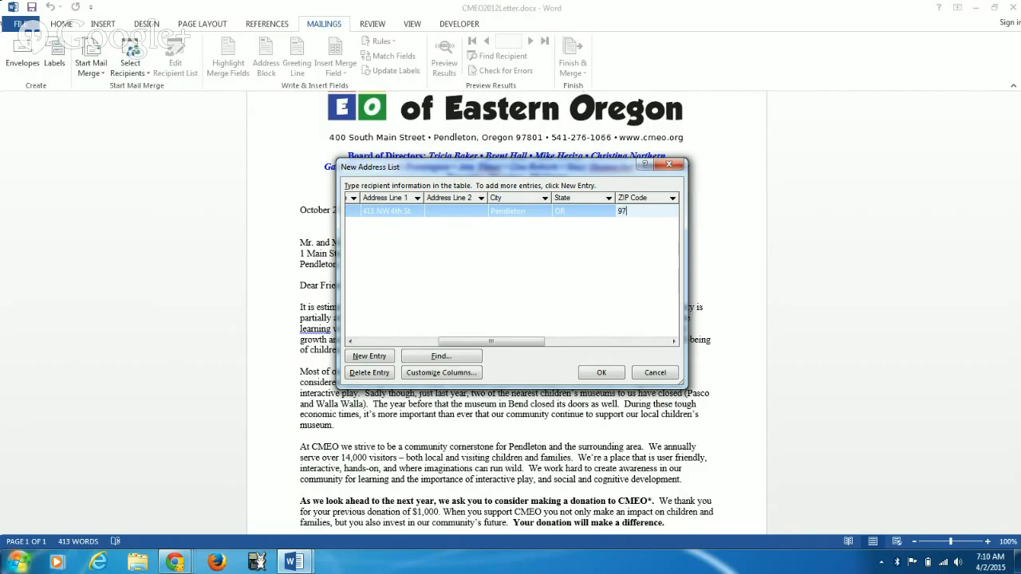
pyautogui.press('Tab')
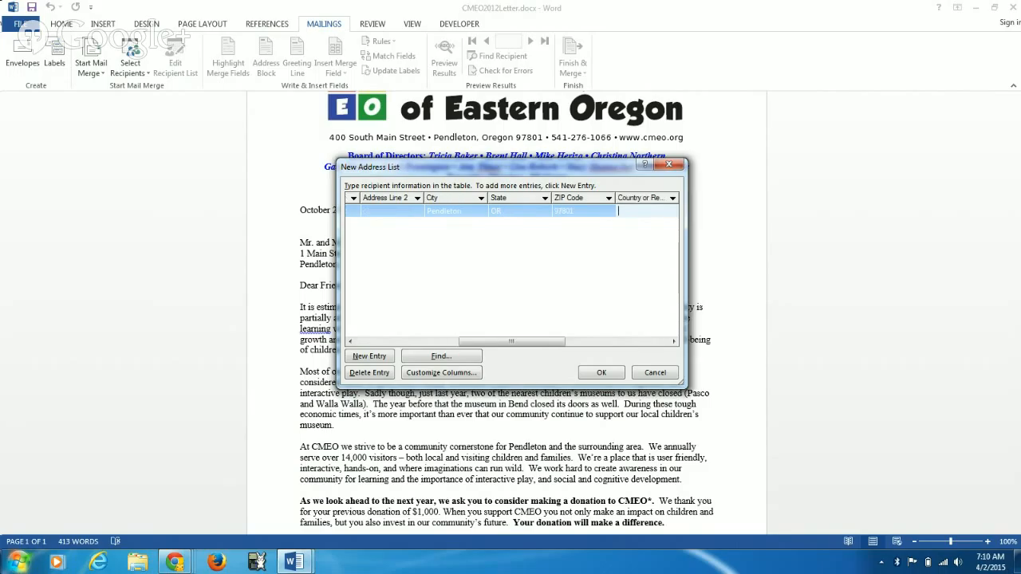
# Step: Set the first recipient's Donation to 100 and membership to Family, leaving the country, phone and e-mail fields empty
pyautogui.press('Tab')
pyautogui.press('Tab')
pyautogui.press('Tab')
pyautogui.press('Tab')
pyautogui.press('Tab')
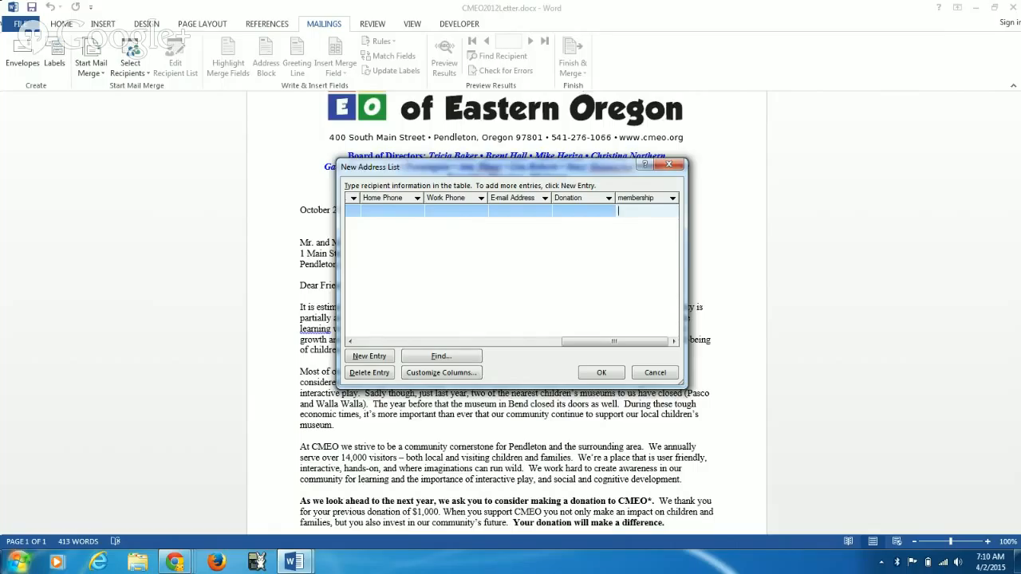
pyautogui.click(583, 211)
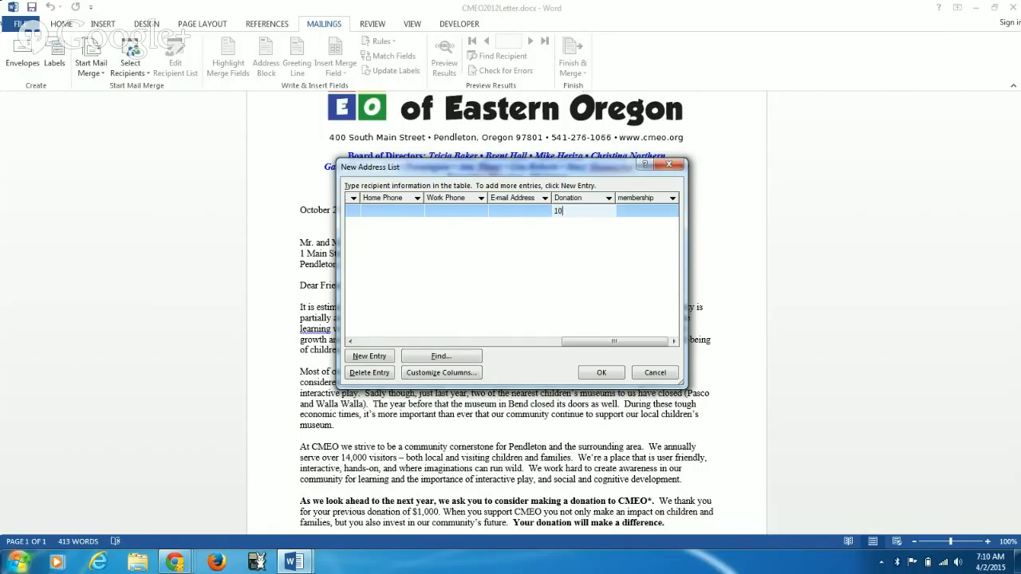
pyautogui.press('Tab')
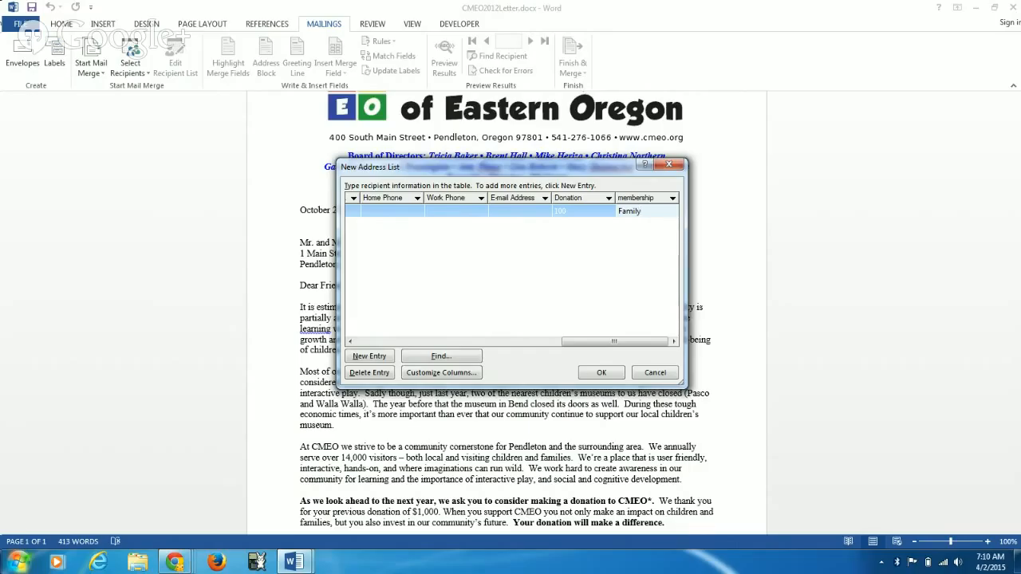
# Step: Add a second recipient with only a title and first name, and accept the new address list
pyautogui.press('Tab')
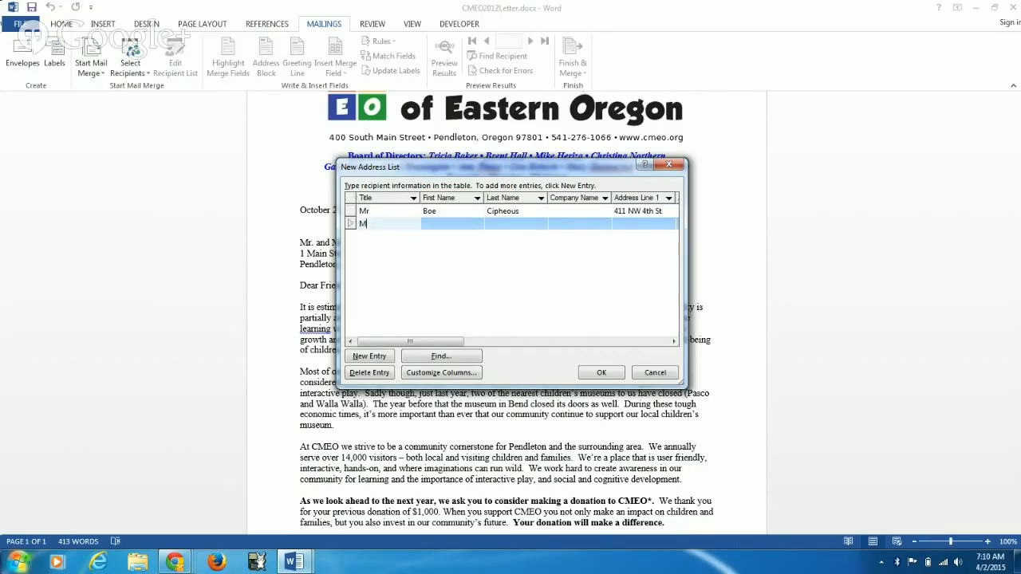
pyautogui.press('Tab')
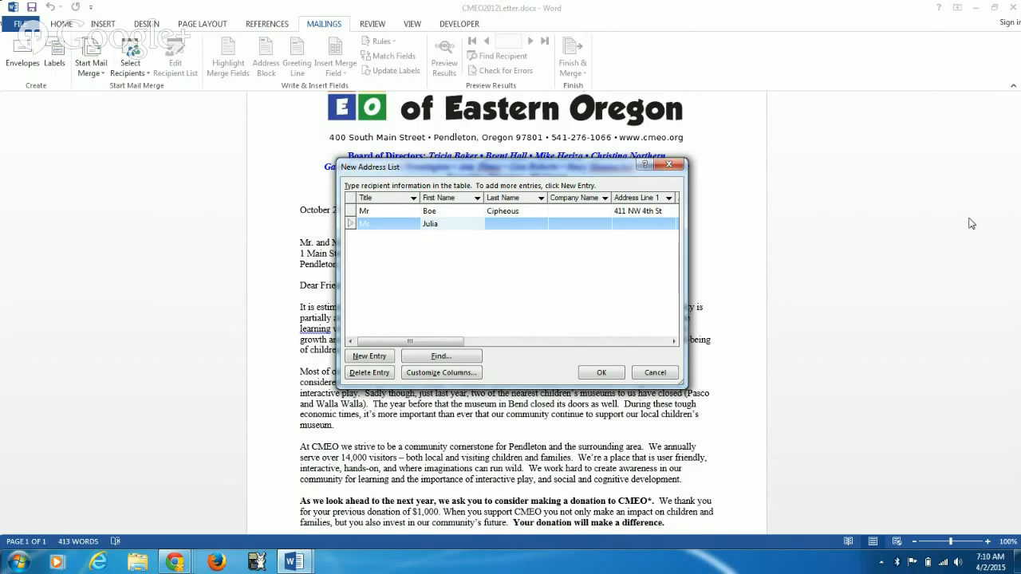
pyautogui.click(603, 372)
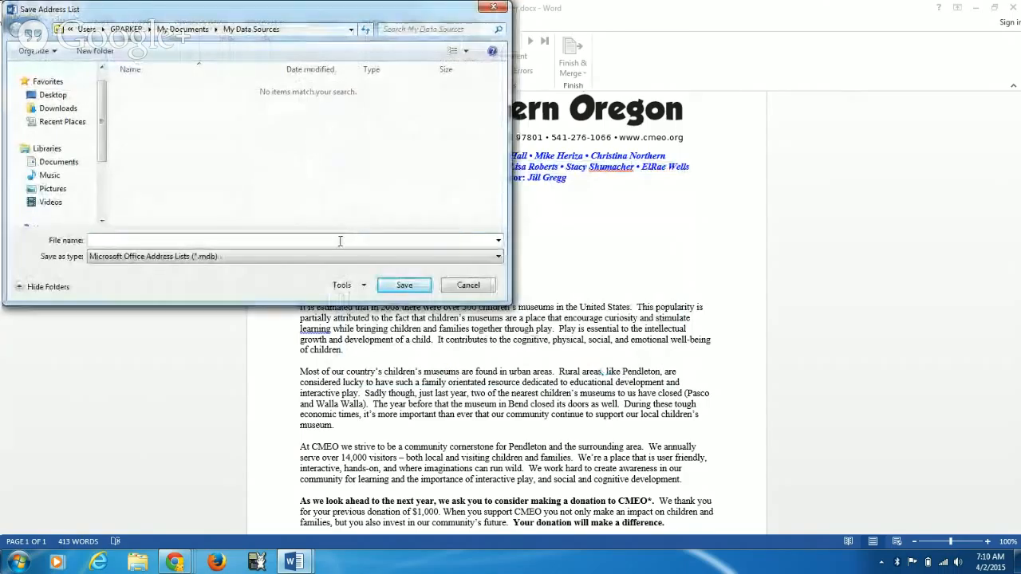
# Step: Save the address list as adresses in the mailMerge folder under cs120 in the Documents library
pyautogui.click(58, 162)
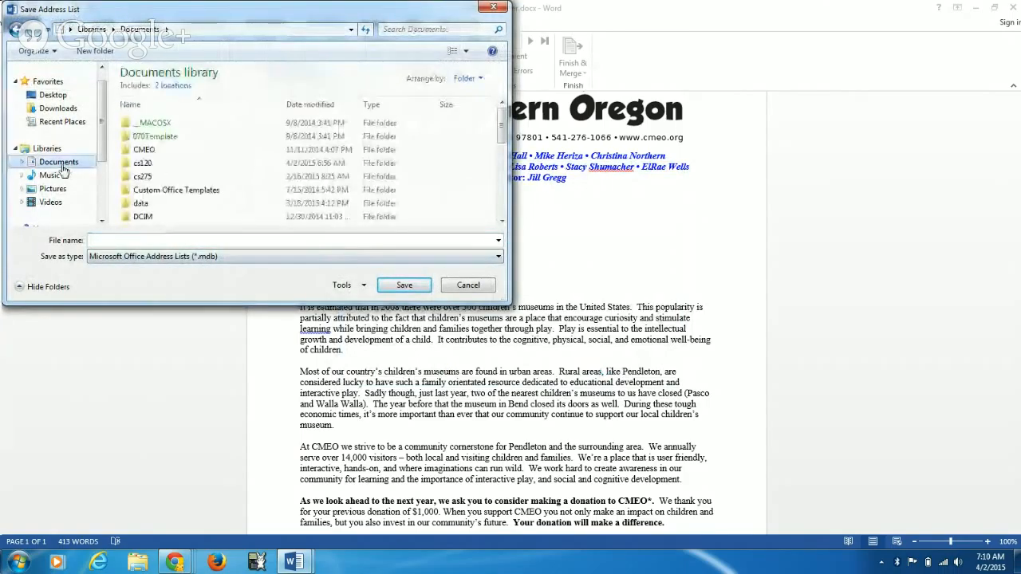
pyautogui.click(174, 168)
pyautogui.doubleClick(173, 164)
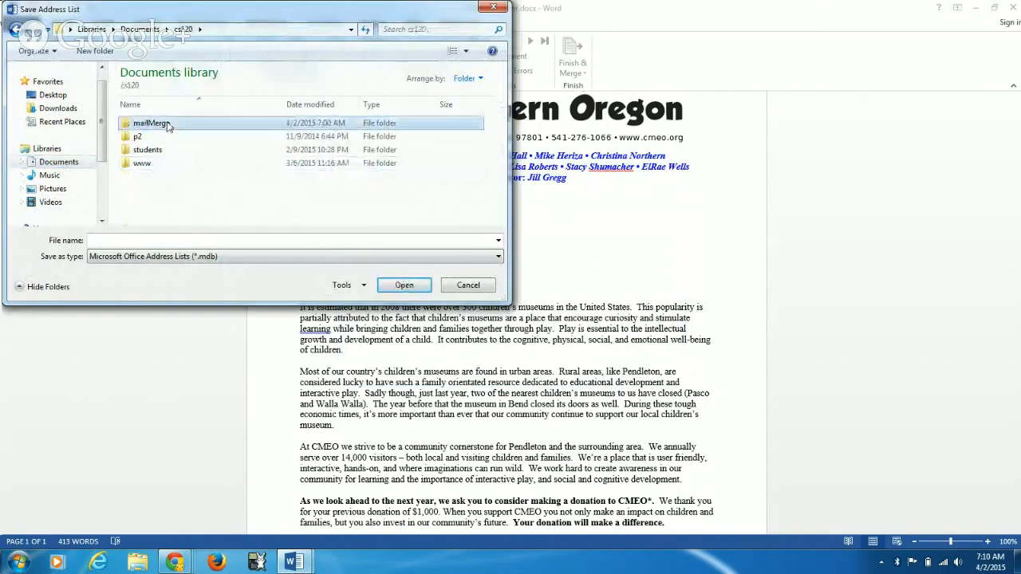
pyautogui.doubleClick(166, 127)
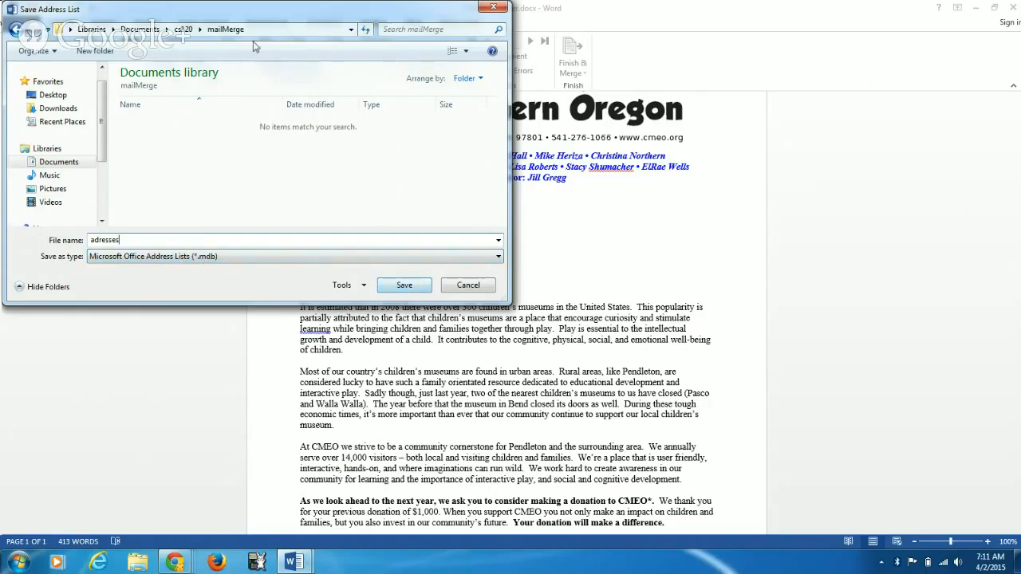
pyautogui.click(403, 285)
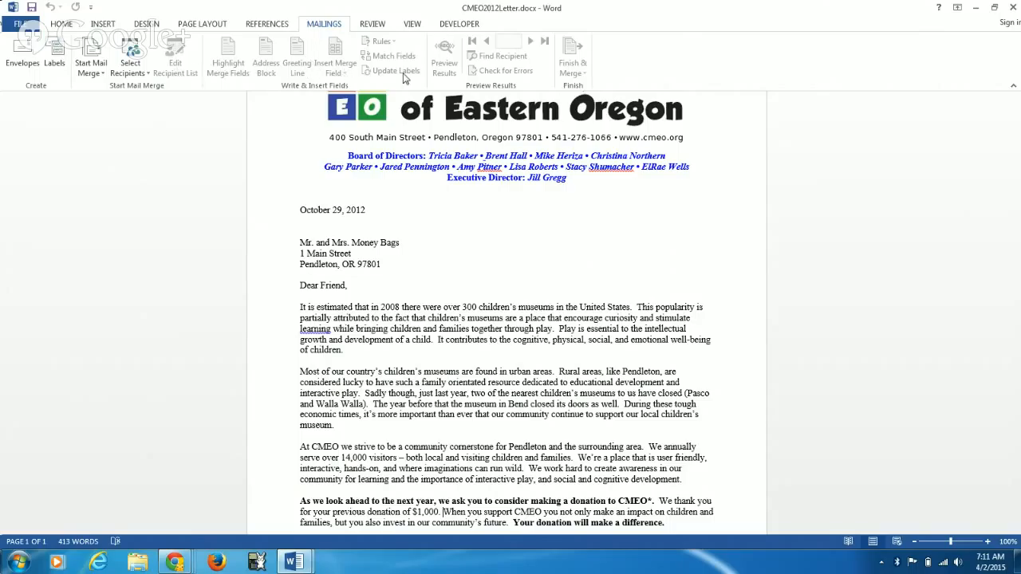
pyautogui.click(414, 257)
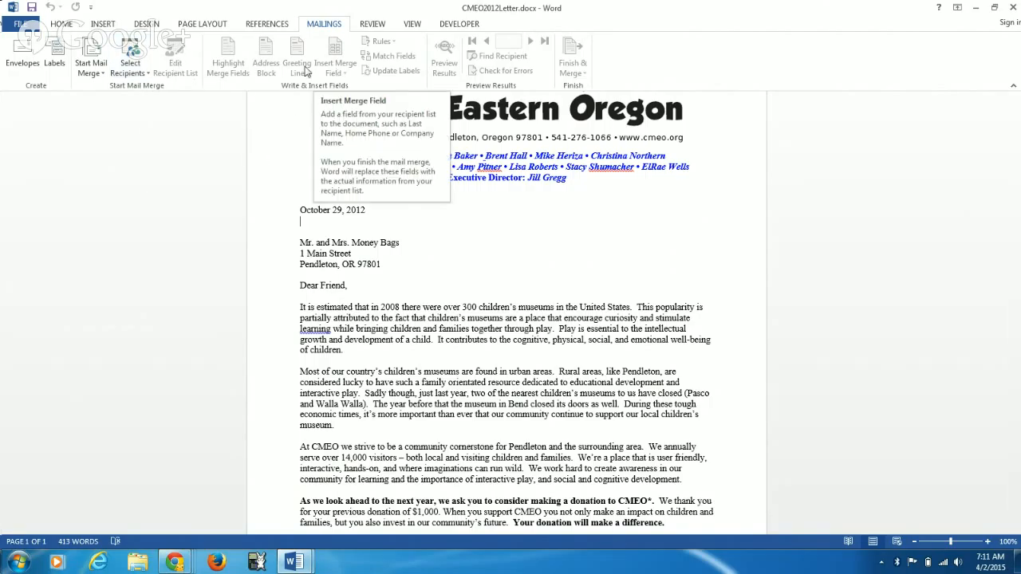
pyautogui.click(144, 77)
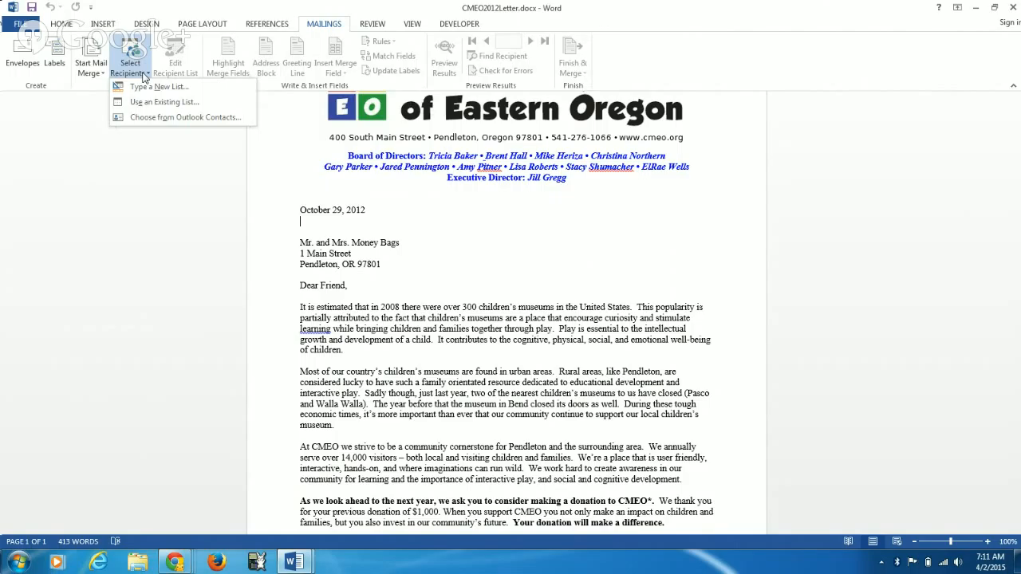
pyautogui.click(143, 76)
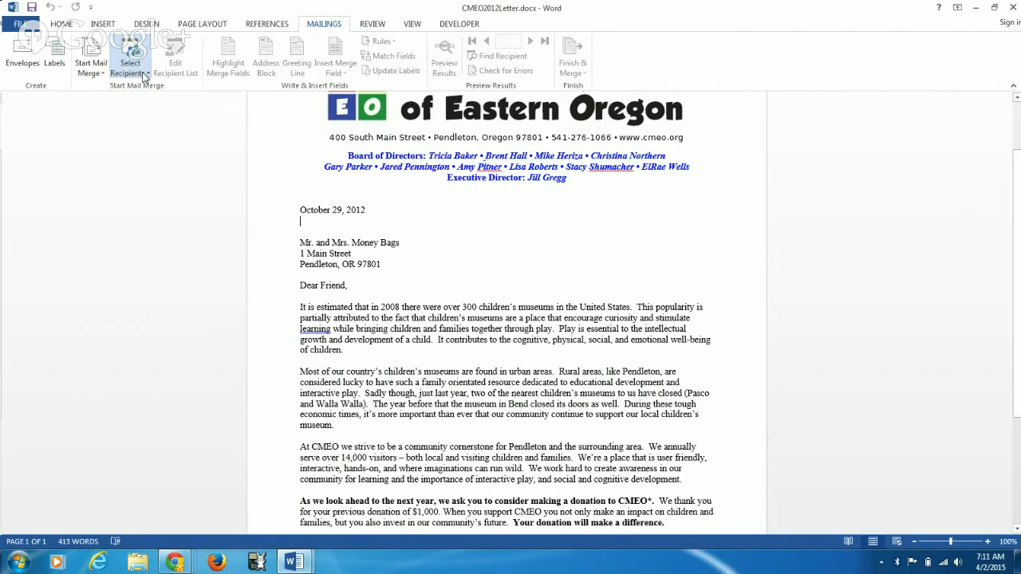
# Step: Check the contents of the mailMerge folder under cs120 in the Documents library in Windows Explorer, and return to Word
pyautogui.click(137, 563)
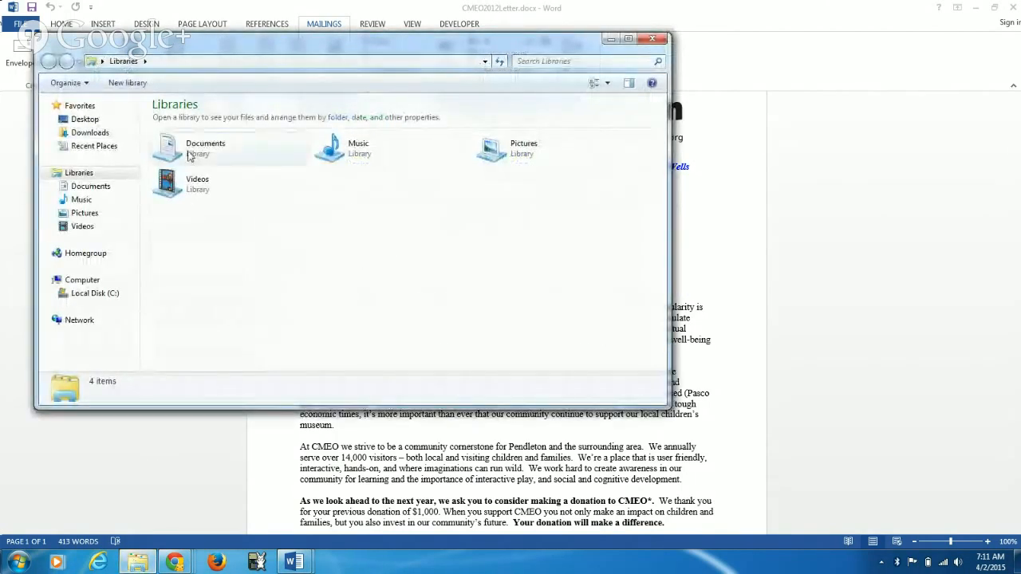
pyautogui.doubleClick(189, 156)
pyautogui.doubleClick(198, 200)
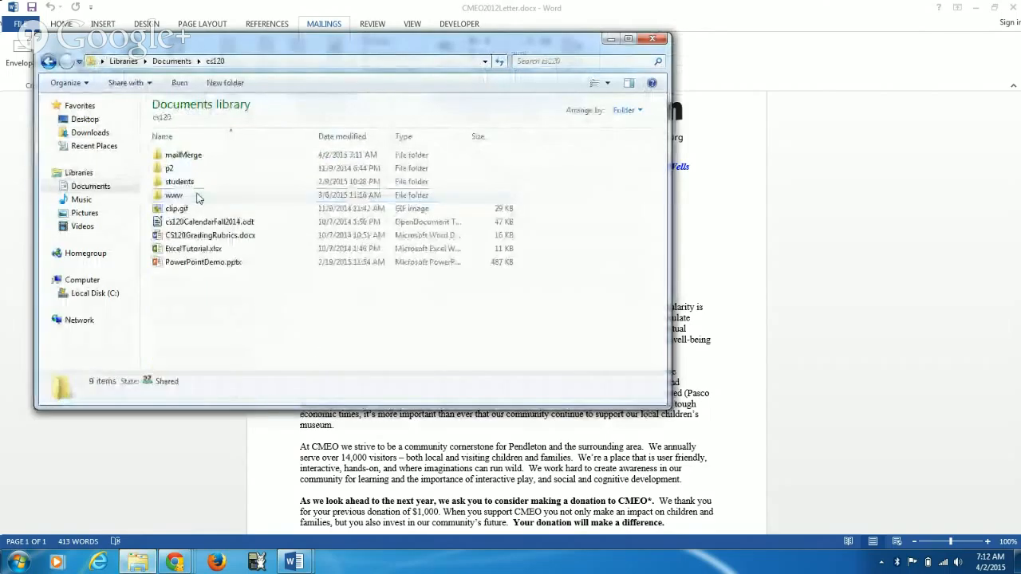
pyautogui.doubleClick(191, 158)
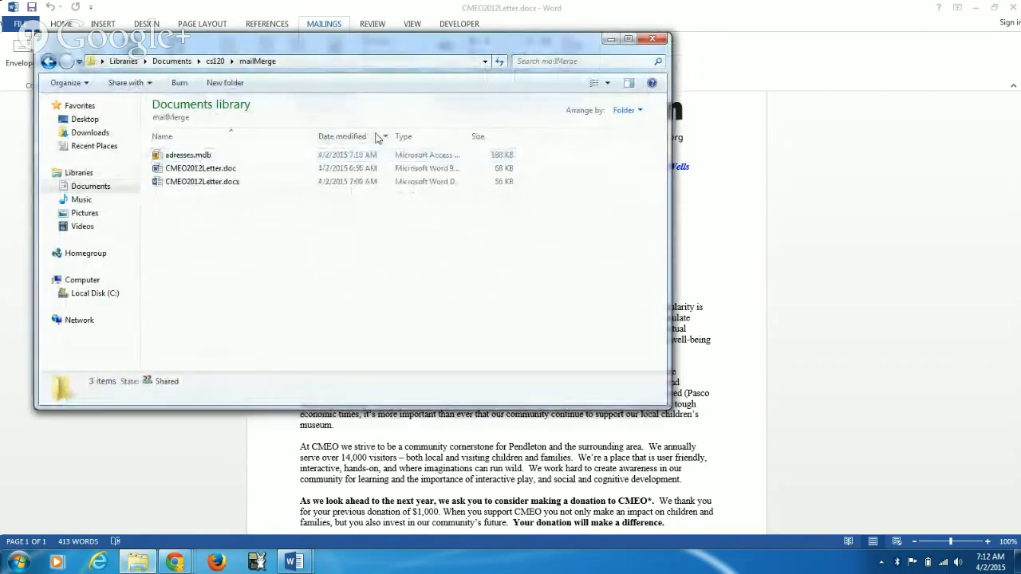
pyautogui.click(608, 40)
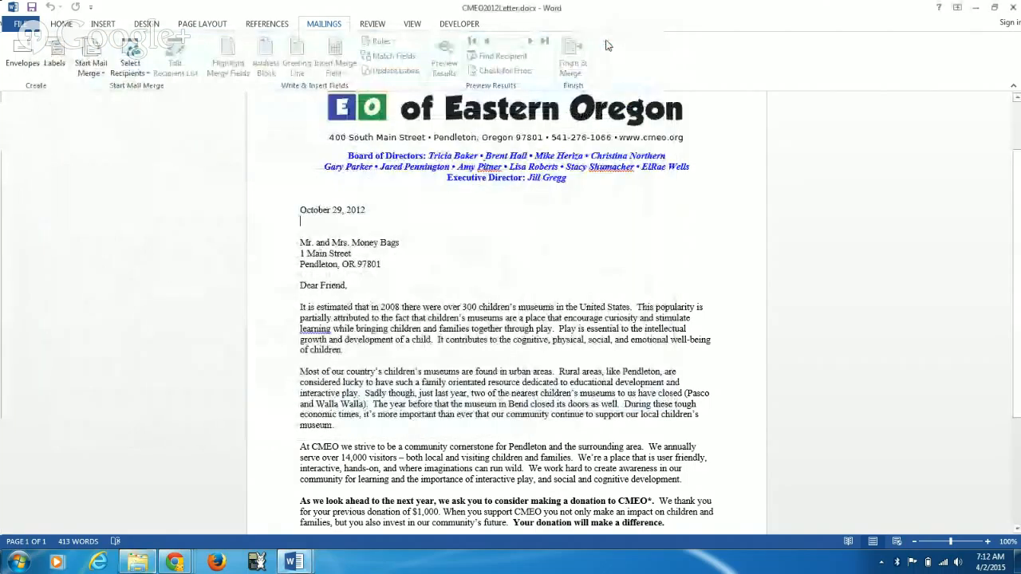
# Step: Choose the existing list adresses.mdb from the mailMerge folder under cs120 in the Documents library as the letter's recipients
pyautogui.click(134, 70)
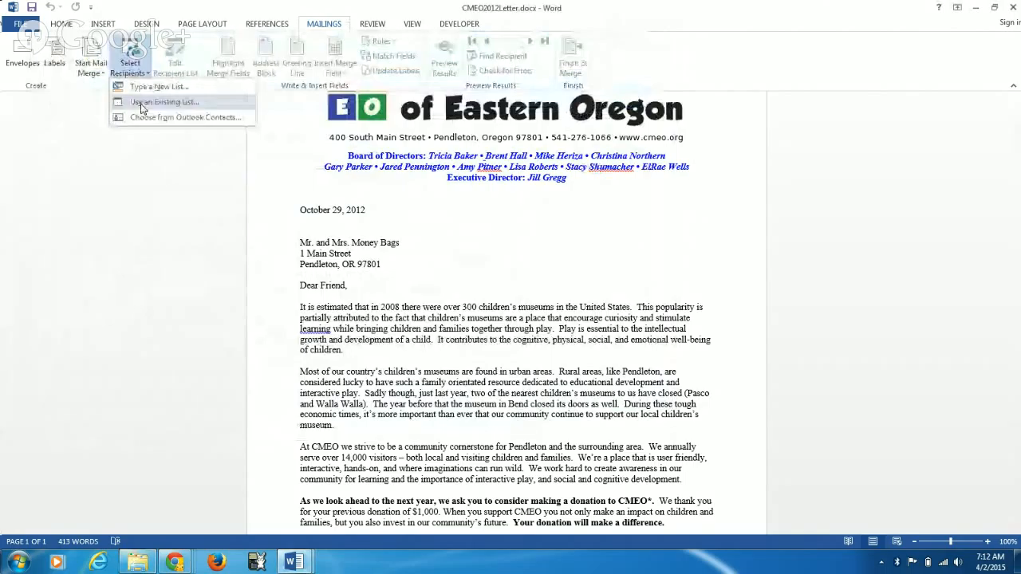
pyautogui.click(141, 108)
pyautogui.click(64, 185)
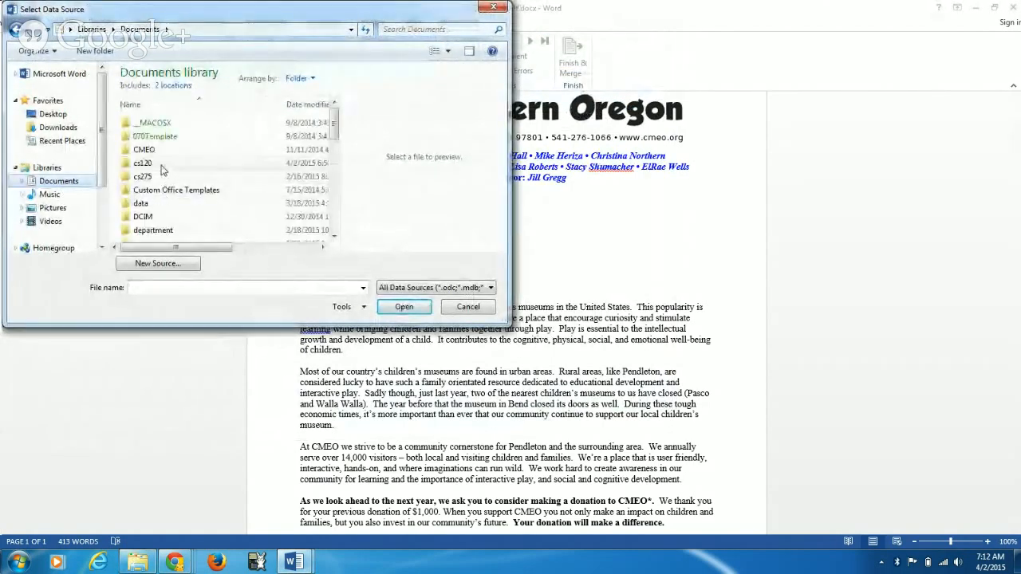
pyautogui.doubleClick(159, 164)
pyautogui.doubleClick(164, 124)
pyautogui.click(167, 125)
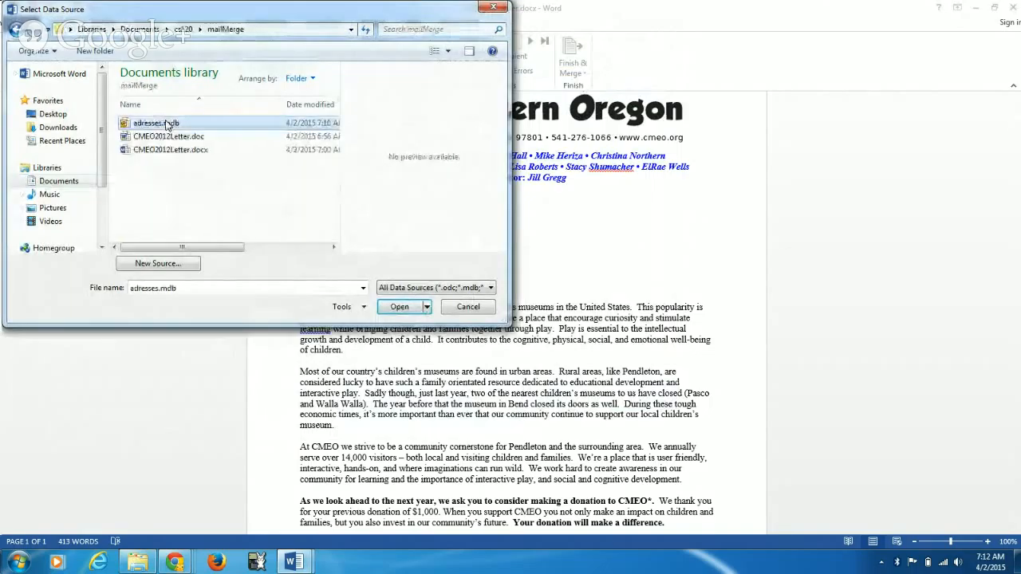
pyautogui.click(400, 307)
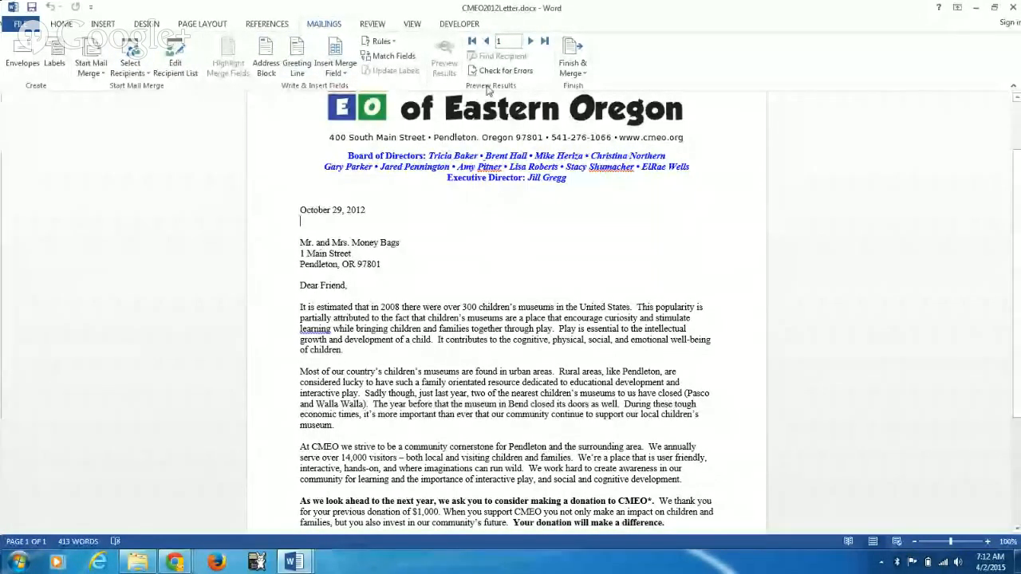
# Step: Edit the adresses.mdb data source from the recipient list and enter the second recipient's last name
pyautogui.click(174, 75)
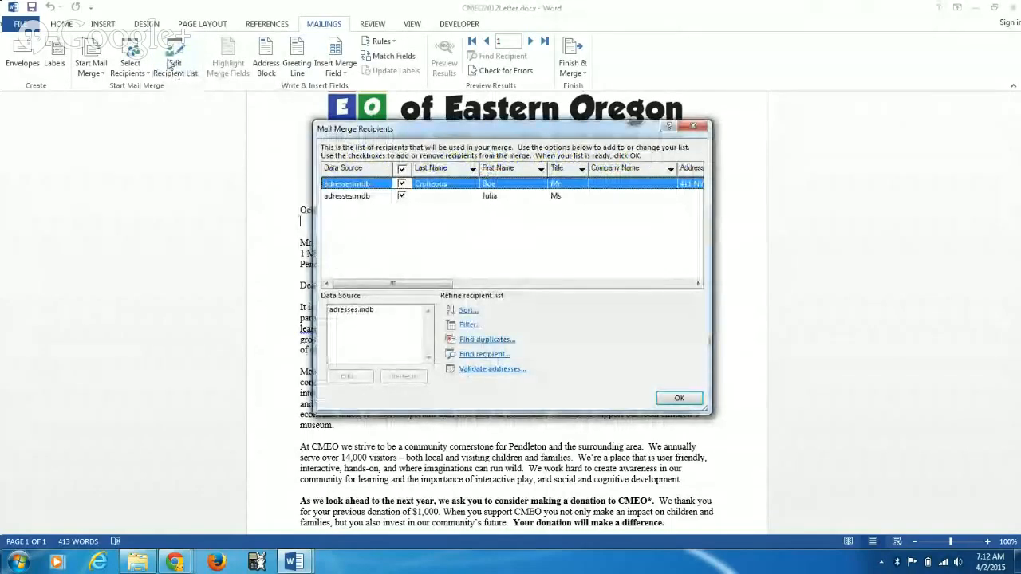
pyautogui.click(360, 313)
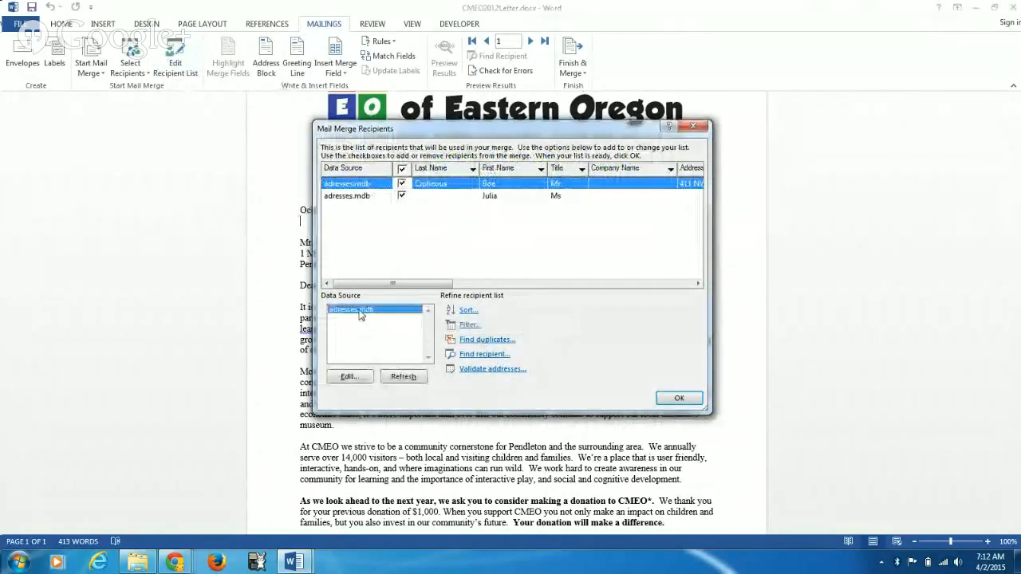
pyautogui.click(351, 377)
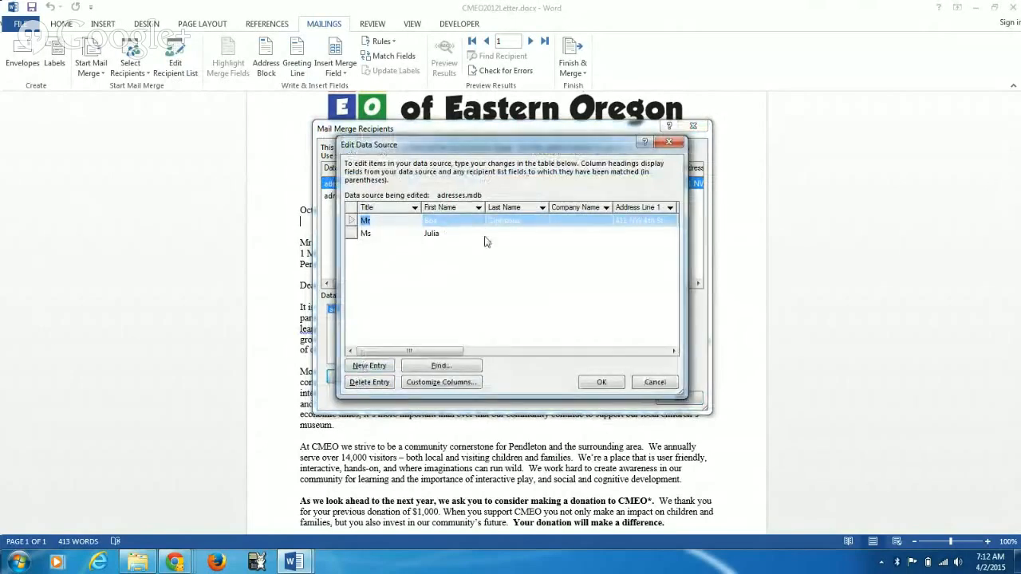
pyautogui.click(507, 237)
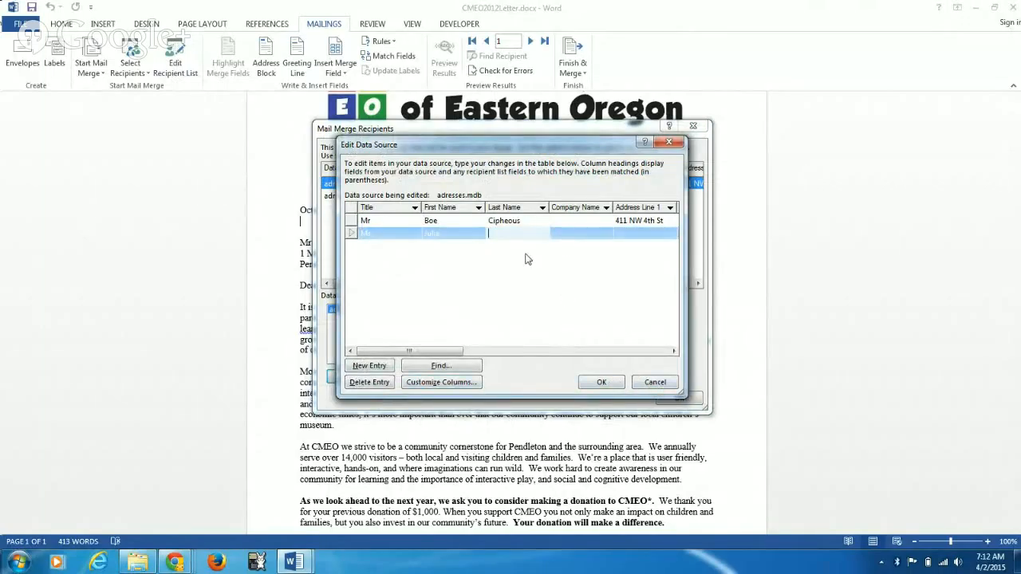
pyautogui.write('Miller')
# Step: Fill in the second recipient's street address, city and state, leaving the company name and Address Line 2 empty
pyautogui.click(656, 232)
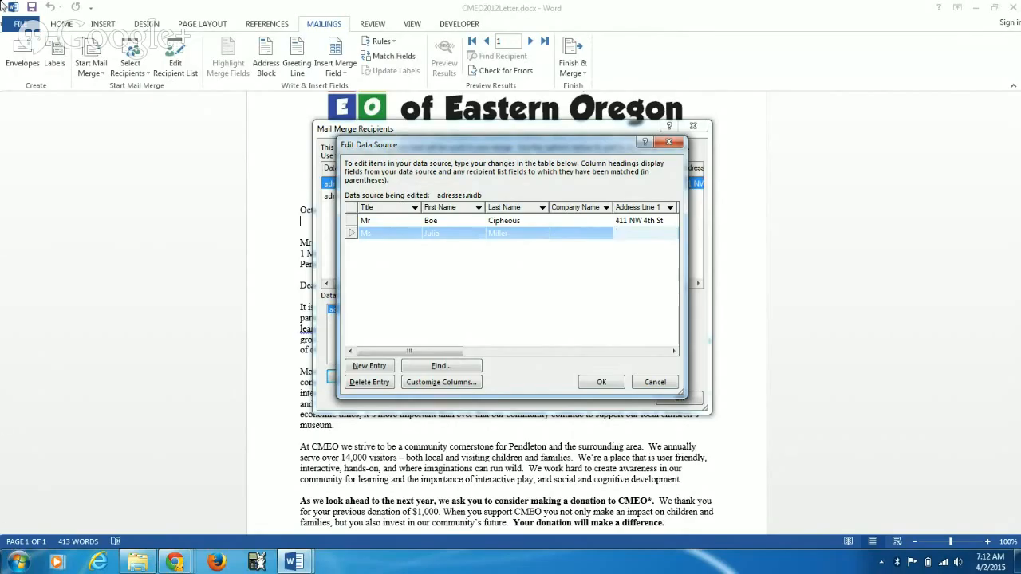
pyautogui.press('Tab')
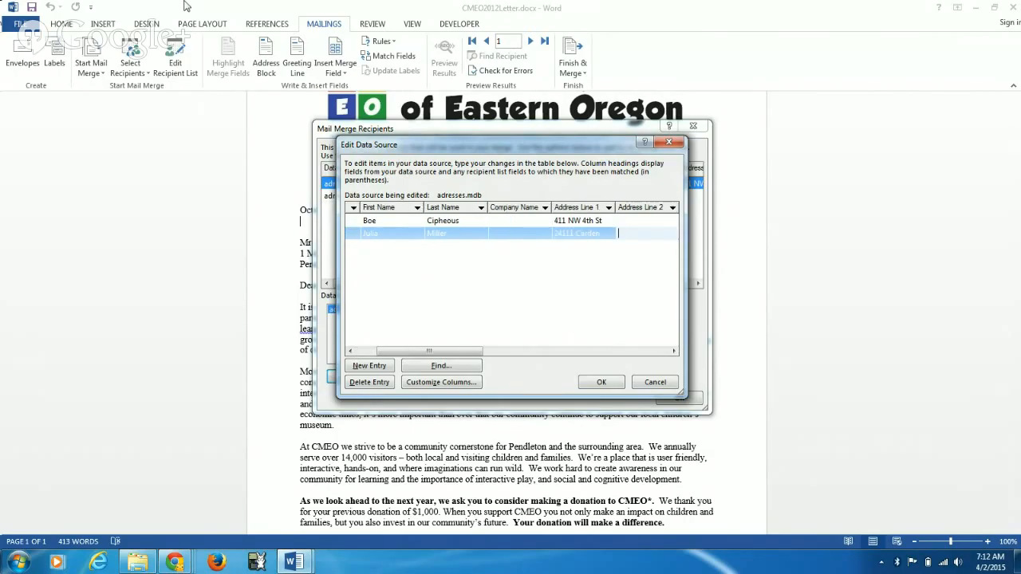
pyautogui.press('Tab')
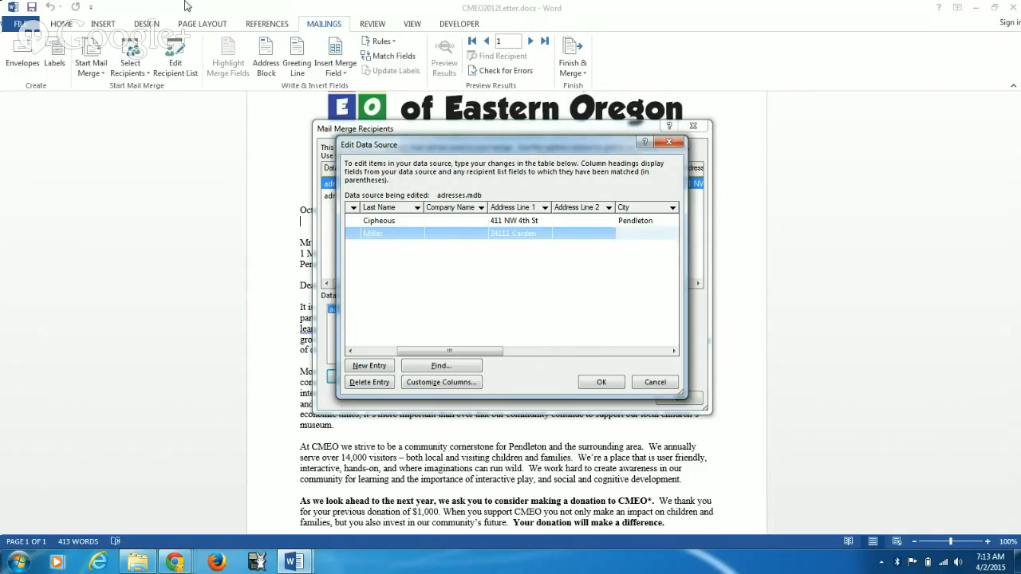
pyautogui.write('Pendleton')
pyautogui.press('Tab')
pyautogui.write('O')
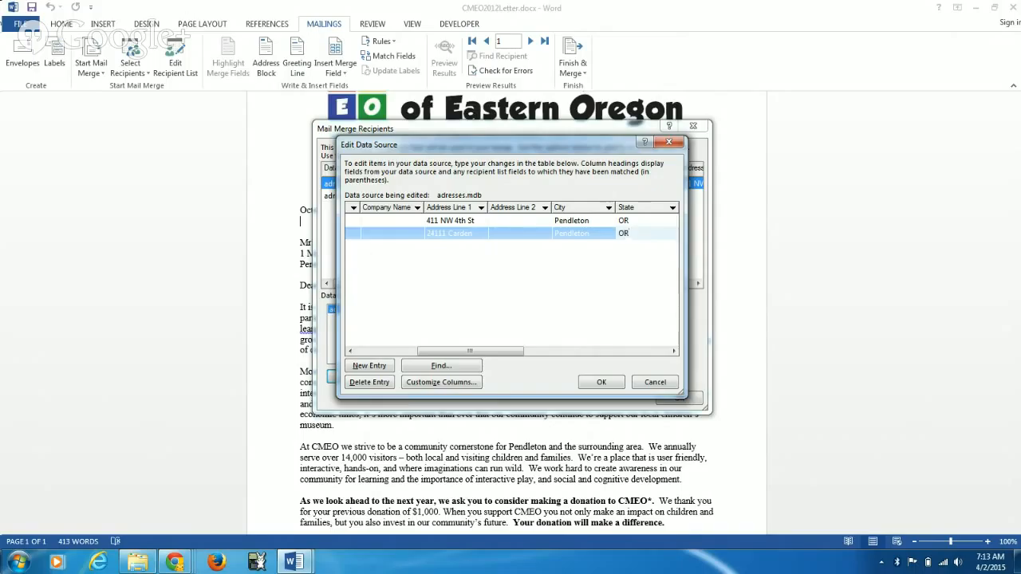
# Step: Set the second recipient's Donation to 20 and membership to Non-memeber, leaving the country, phone and e-mail fields empty
pyautogui.press('Tab')
pyautogui.press('Tab')
pyautogui.press('Tab')
pyautogui.press('Tab')
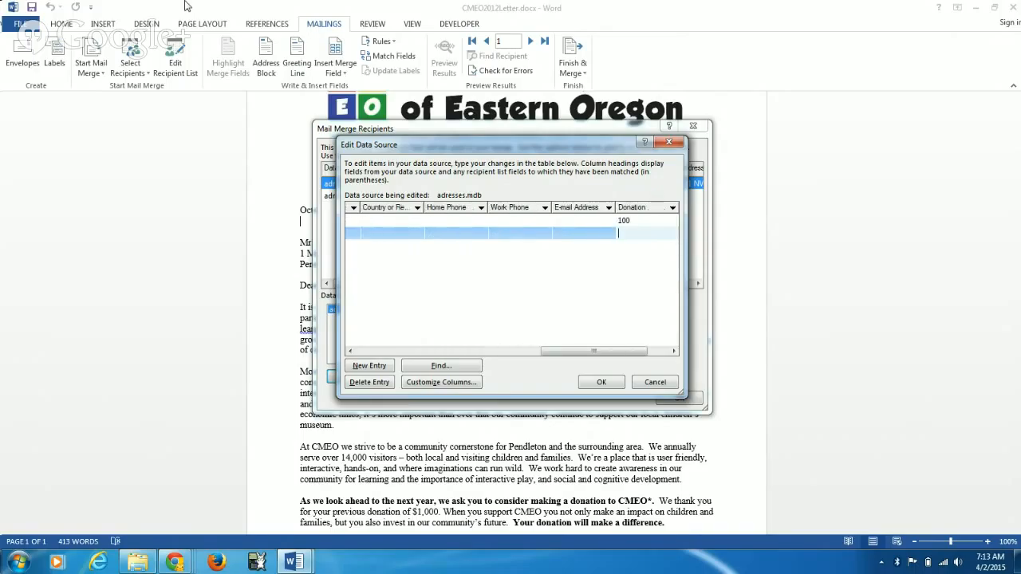
pyautogui.write('20')
pyautogui.press('Tab')
pyautogui.write('N')
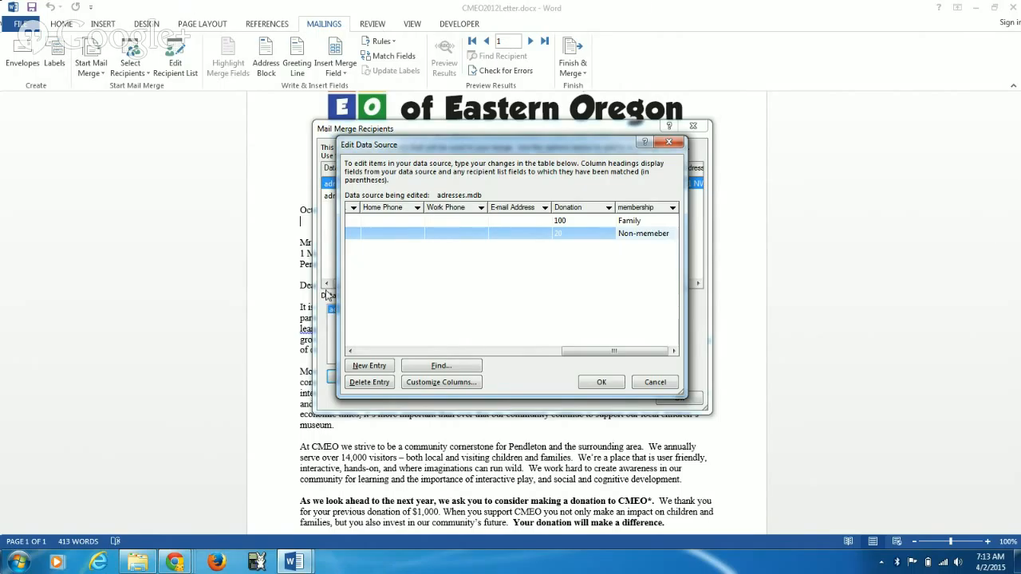
# Step: Save the edited entries to adresses.mdb and accept the mail merge recipient list
pyautogui.click(599, 384)
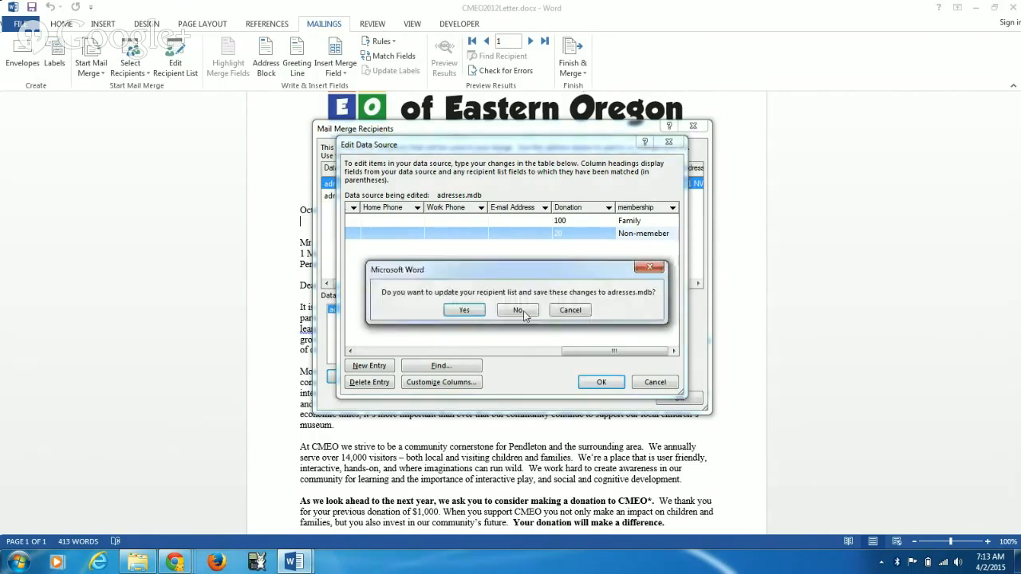
pyautogui.click(462, 311)
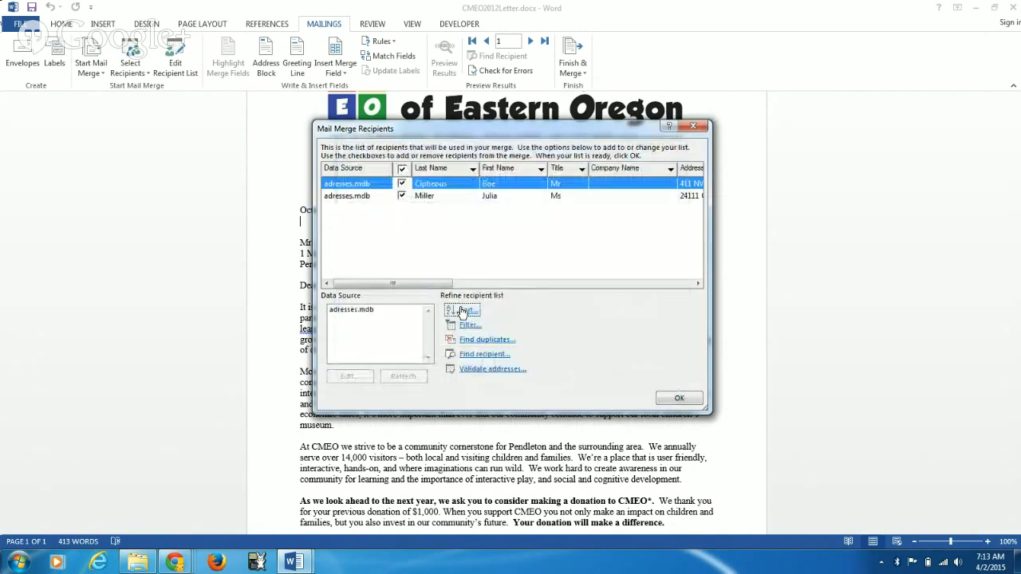
pyautogui.click(679, 398)
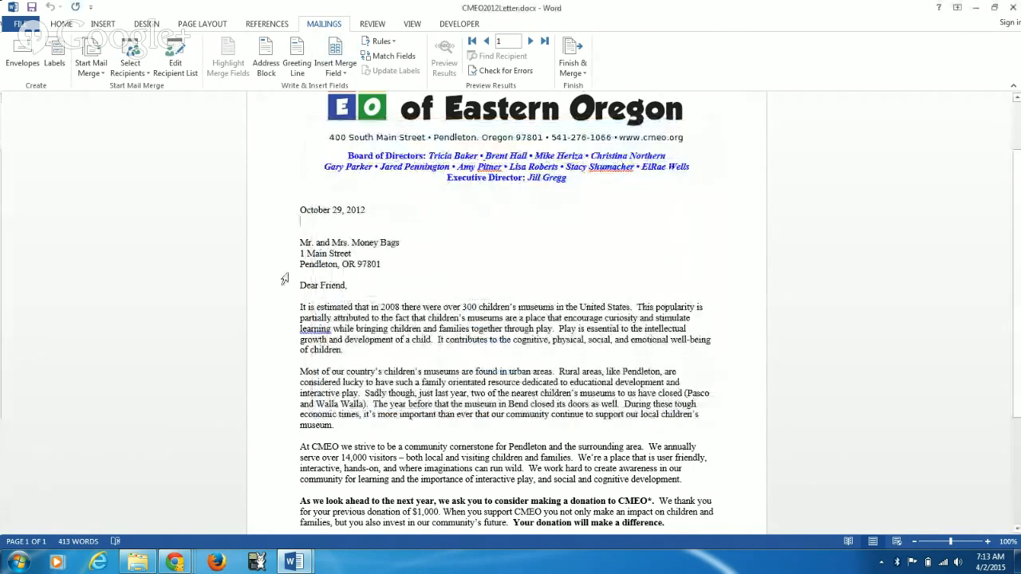
# Step: Replace the recipient name line under the letter's date with the First_Name and Last_Name merge fields
pyautogui.moveTo(300, 242); pyautogui.dragTo(388, 244)
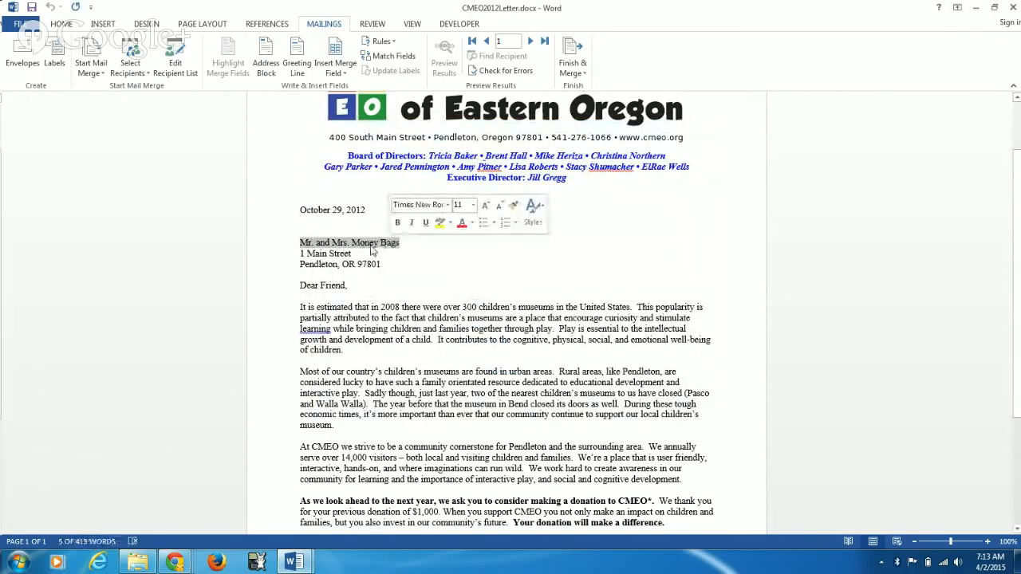
pyautogui.click(335, 72)
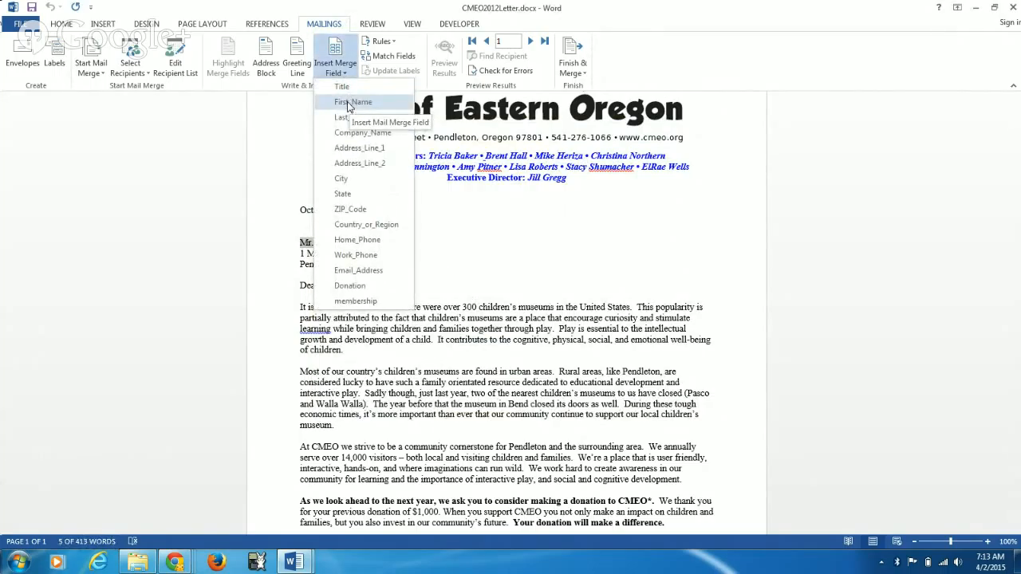
pyautogui.click(347, 102)
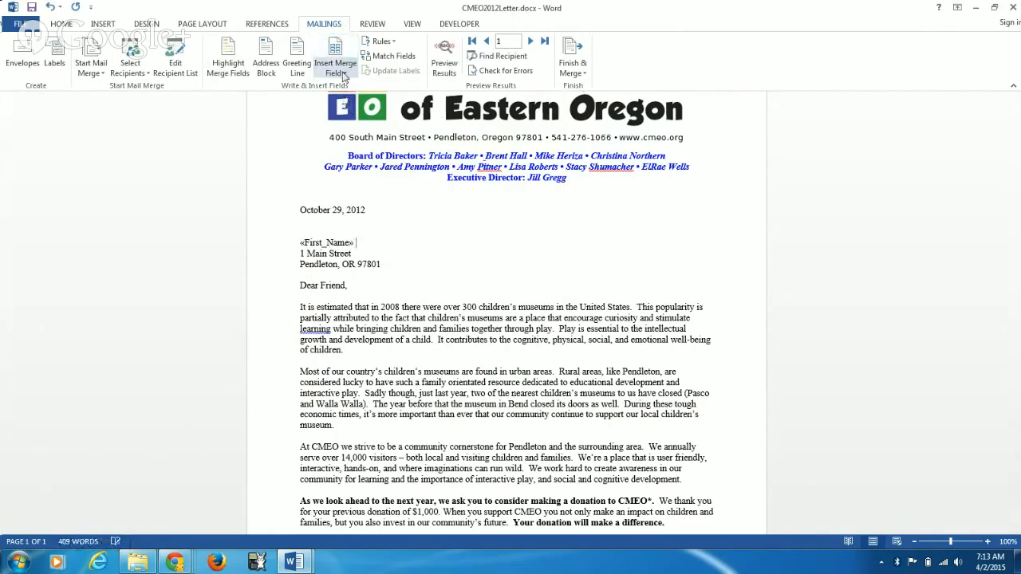
pyautogui.click(343, 73)
pyautogui.click(355, 118)
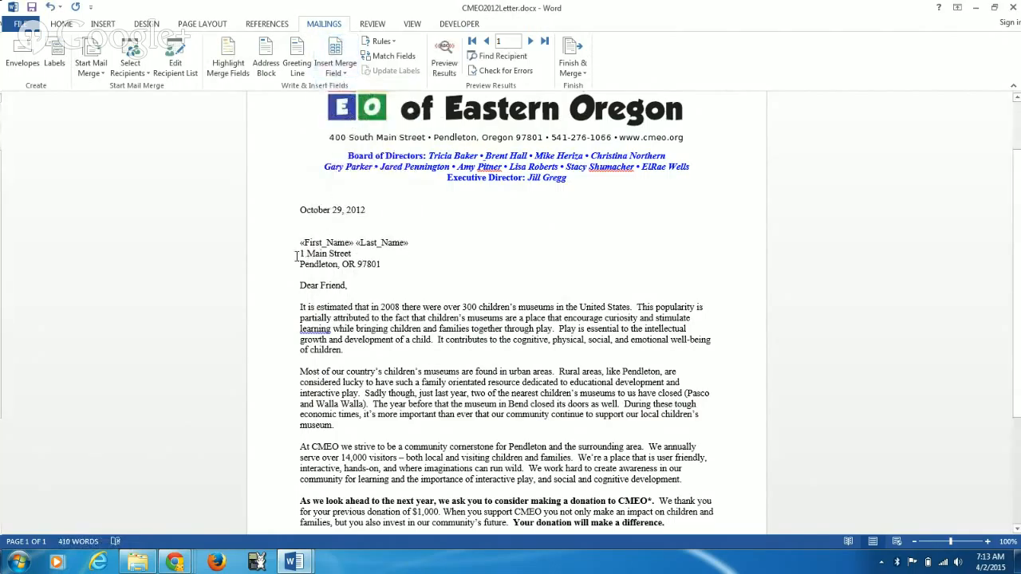
# Step: Replace the street address line in the letter's address block with the Address_Line_1 merge field
pyautogui.moveTo(302, 253); pyautogui.dragTo(338, 252)
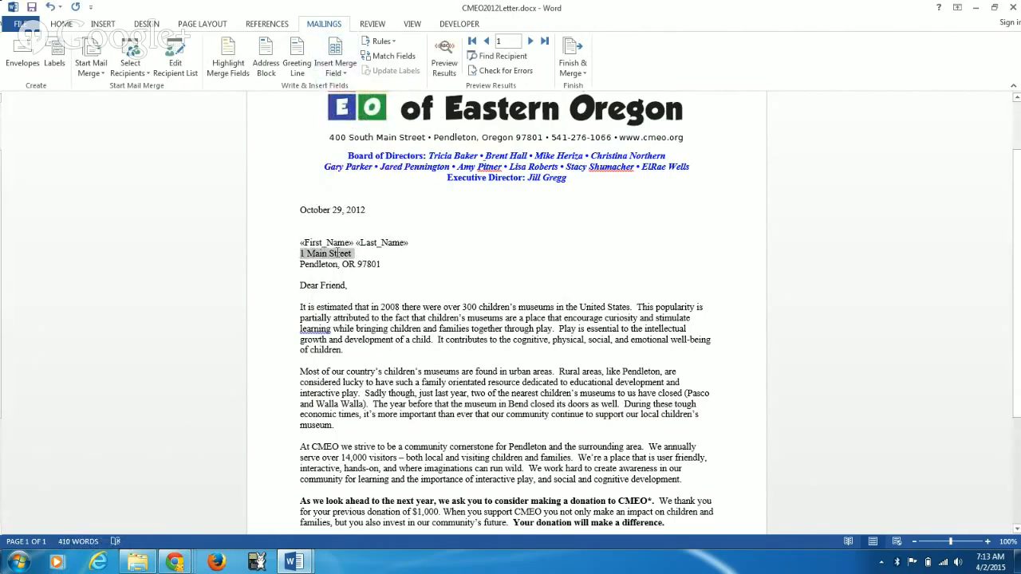
pyautogui.click(336, 70)
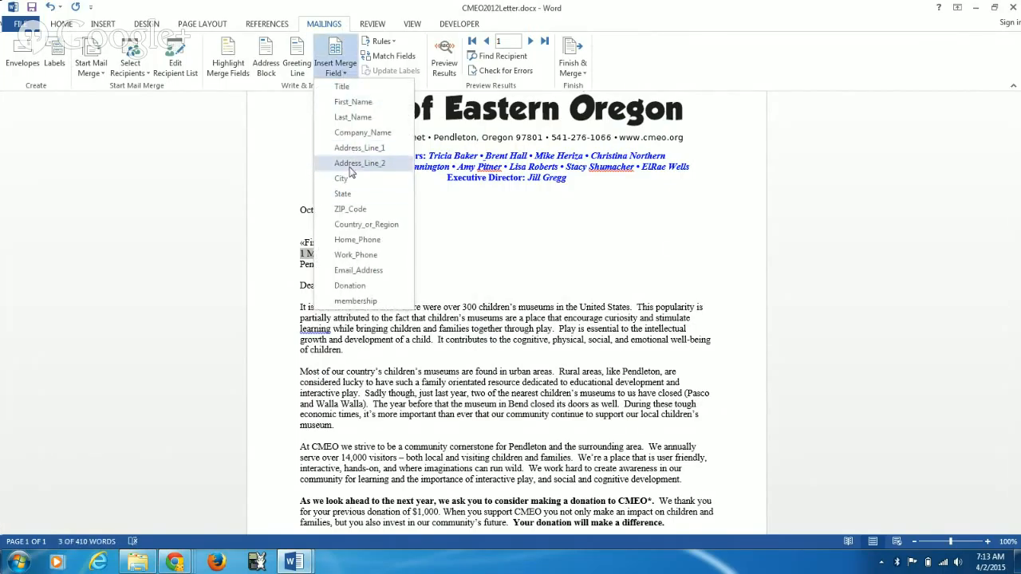
pyautogui.click(357, 149)
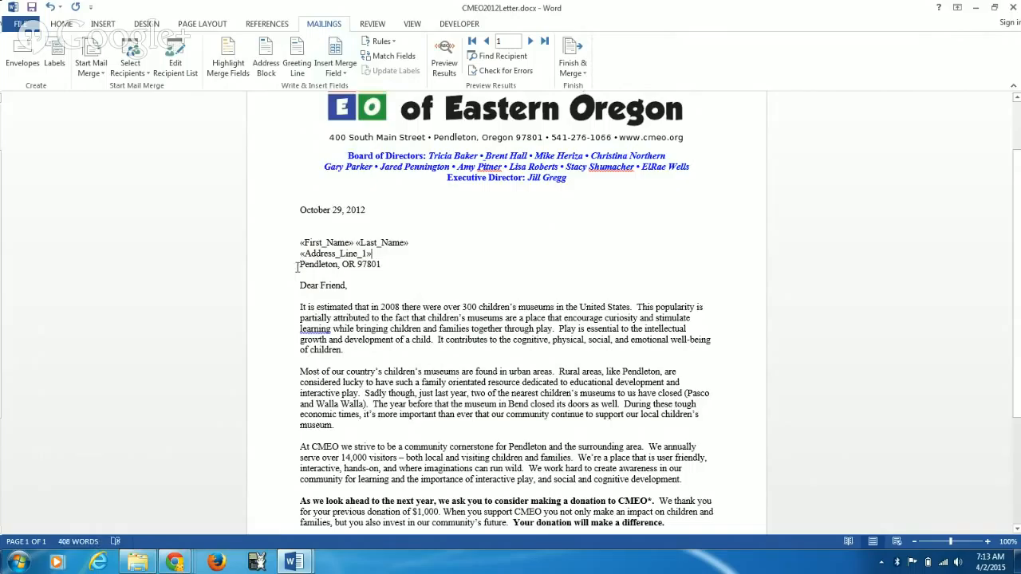
# Step: Delete the city, state and ZIP code text below the Address_Line_1 field, leaving the field matching unchanged
pyautogui.moveTo(297, 264); pyautogui.dragTo(364, 264)
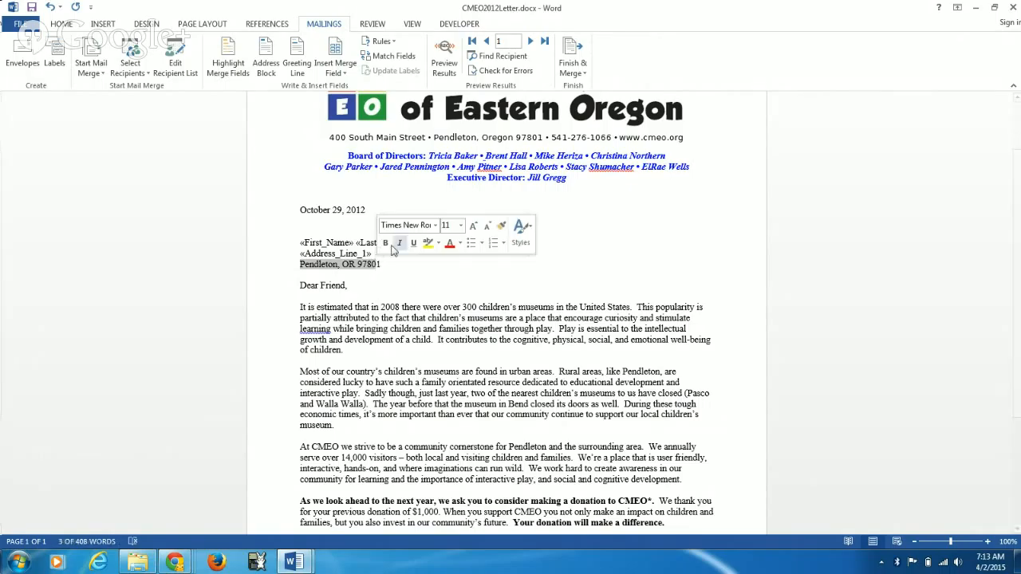
pyautogui.press('BackSpace')
pyautogui.press('Delete')
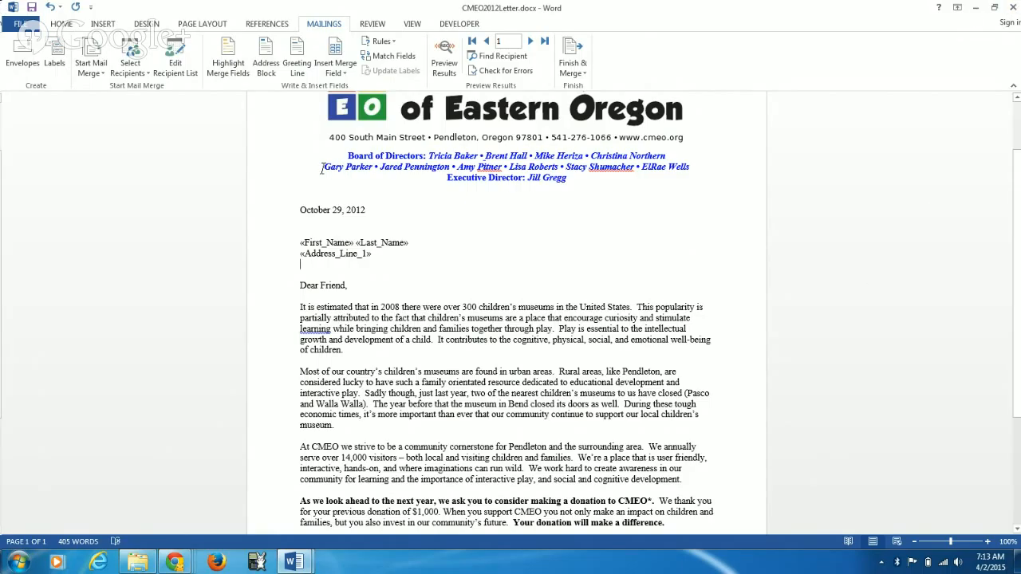
pyautogui.click(389, 56)
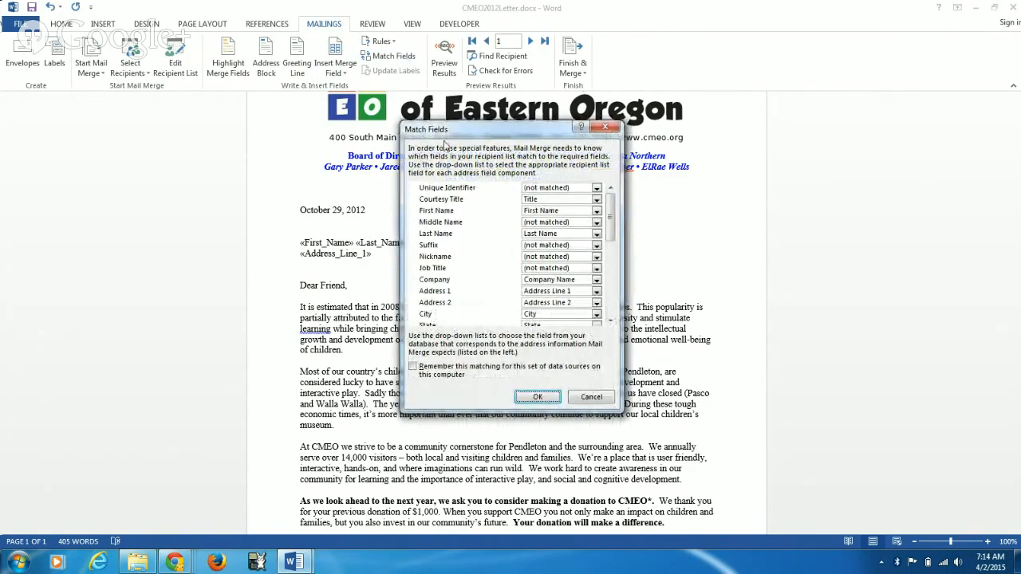
pyautogui.click(588, 400)
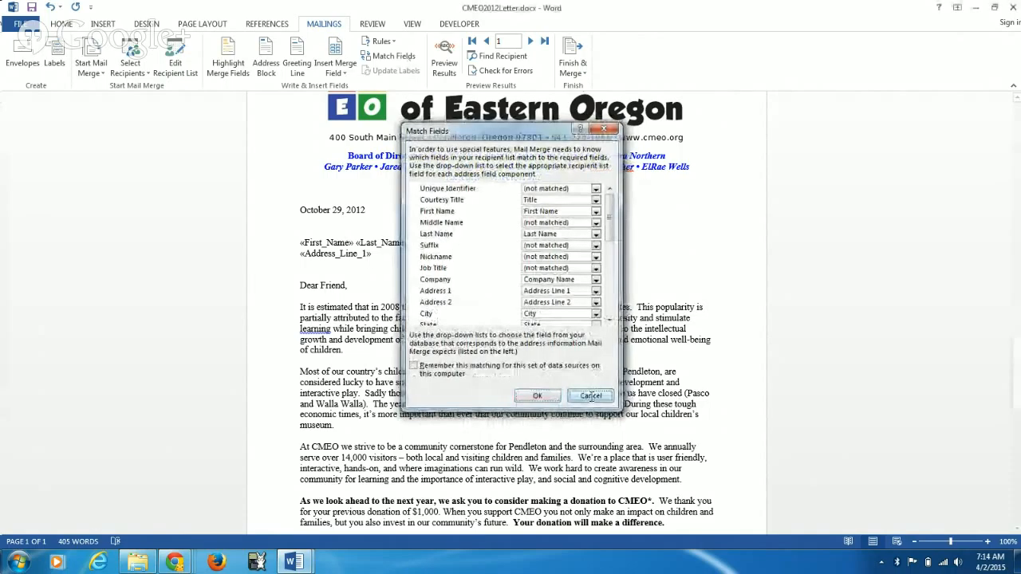
# Step: Insert the City, State and ZIP_Code merge fields on the line below Address_Line_1, with a comma after City
pyautogui.click(335, 71)
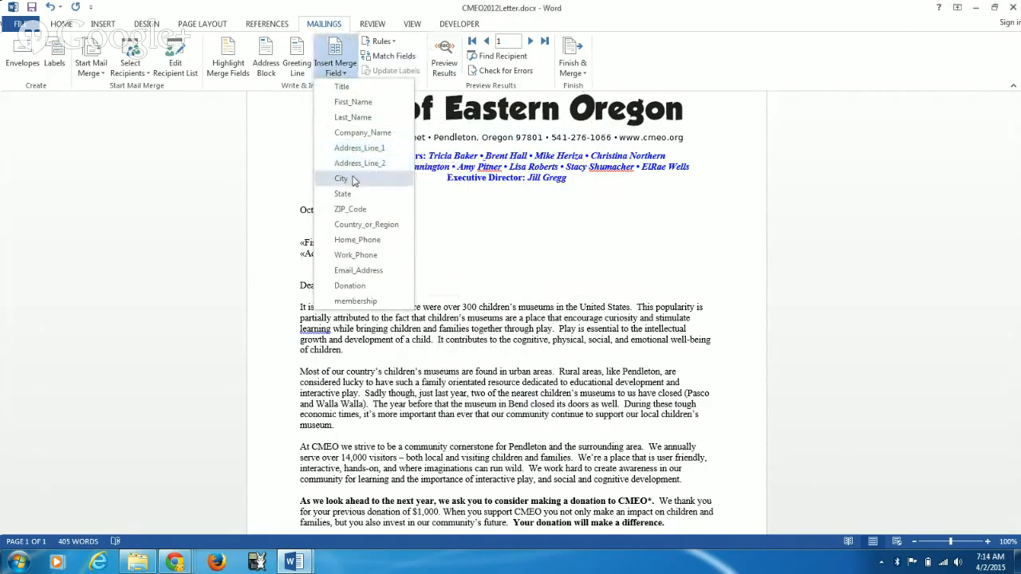
pyautogui.click(353, 178)
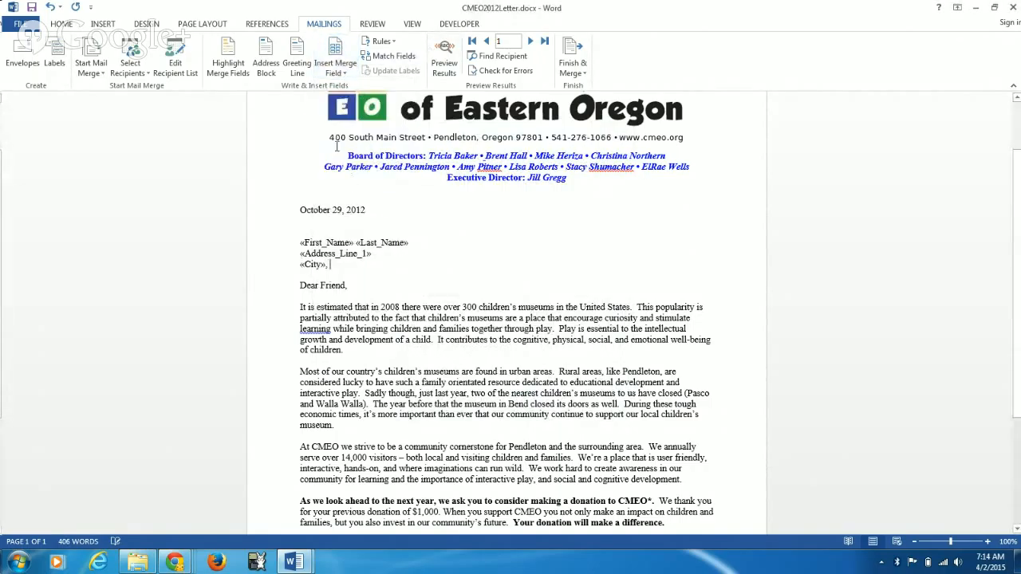
pyautogui.click(335, 70)
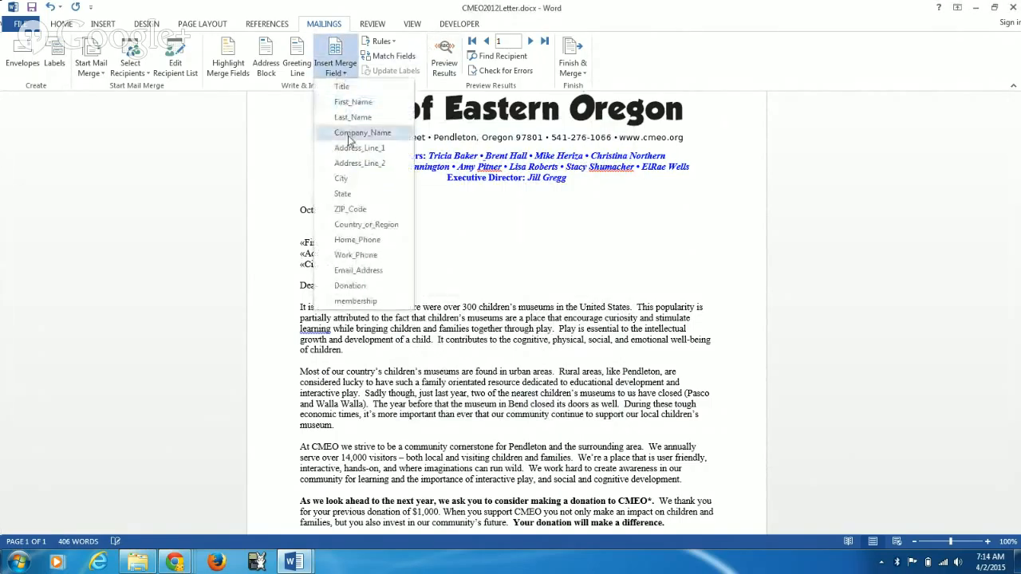
pyautogui.click(349, 197)
pyautogui.click(335, 67)
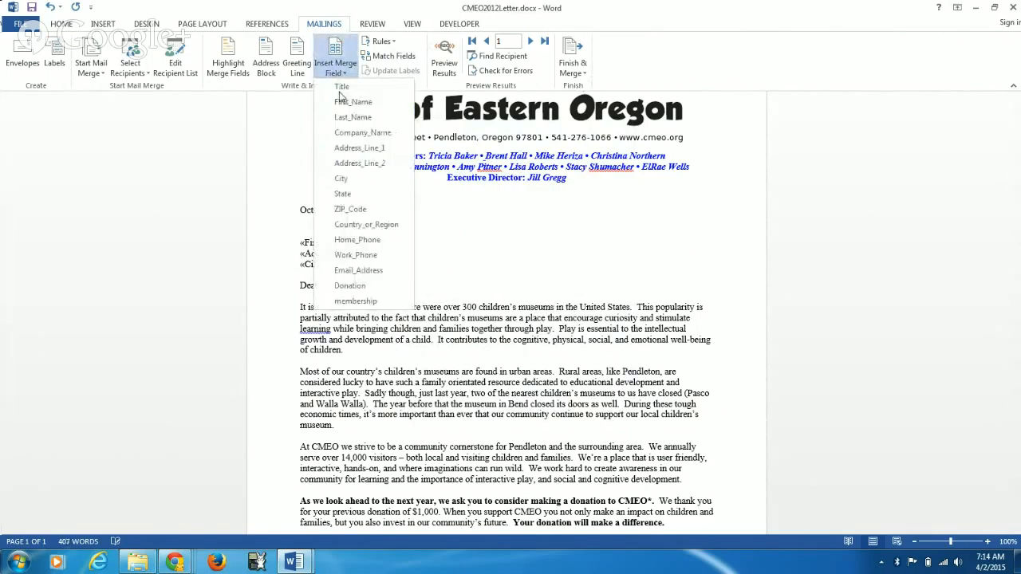
pyautogui.click(350, 209)
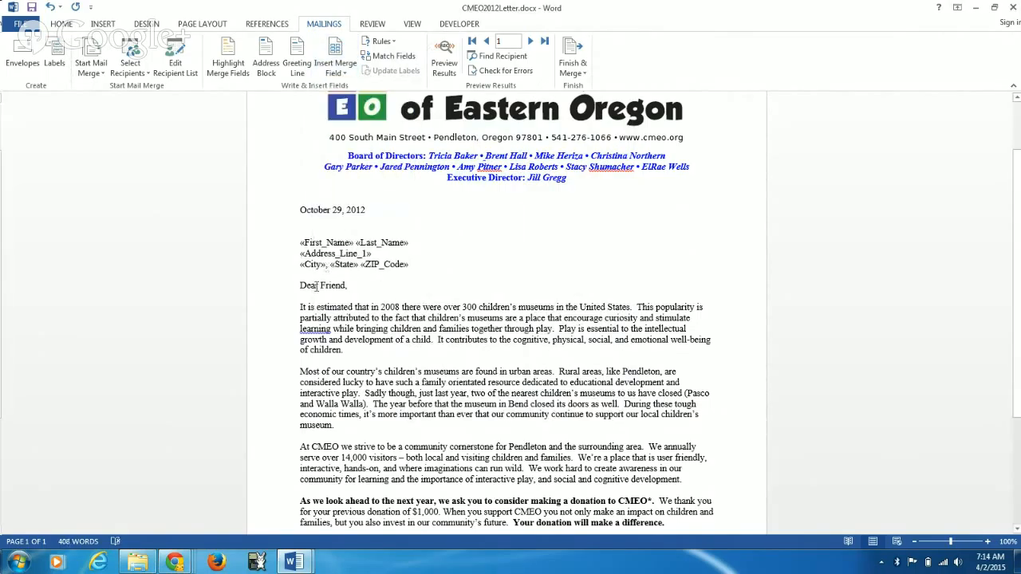
# Step: Replace the word "Friend" in the letter's salutation with the Title and Last_Name merge fields
pyautogui.moveTo(322, 285); pyautogui.dragTo(346, 287)
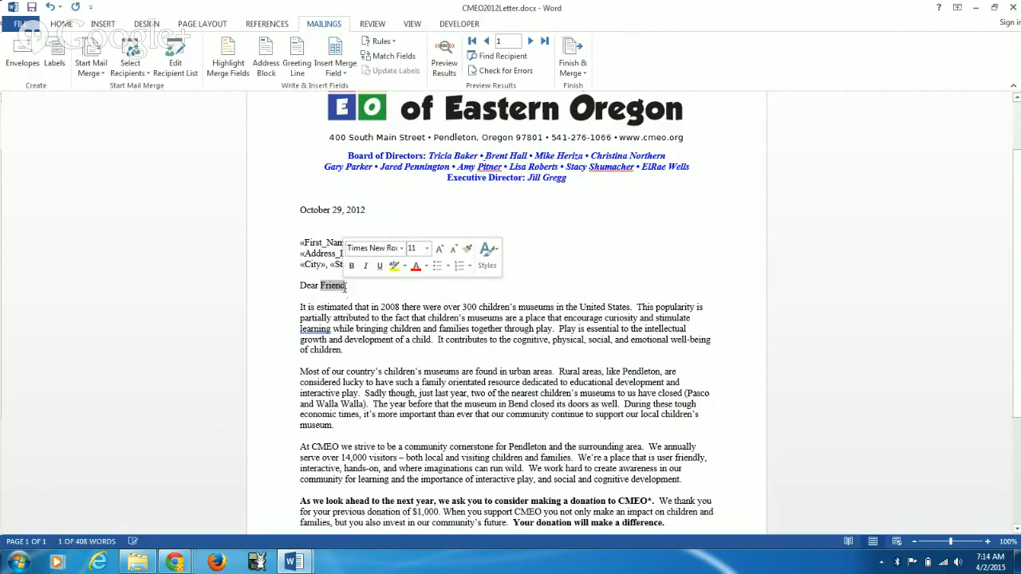
pyautogui.click(342, 78)
pyautogui.click(345, 95)
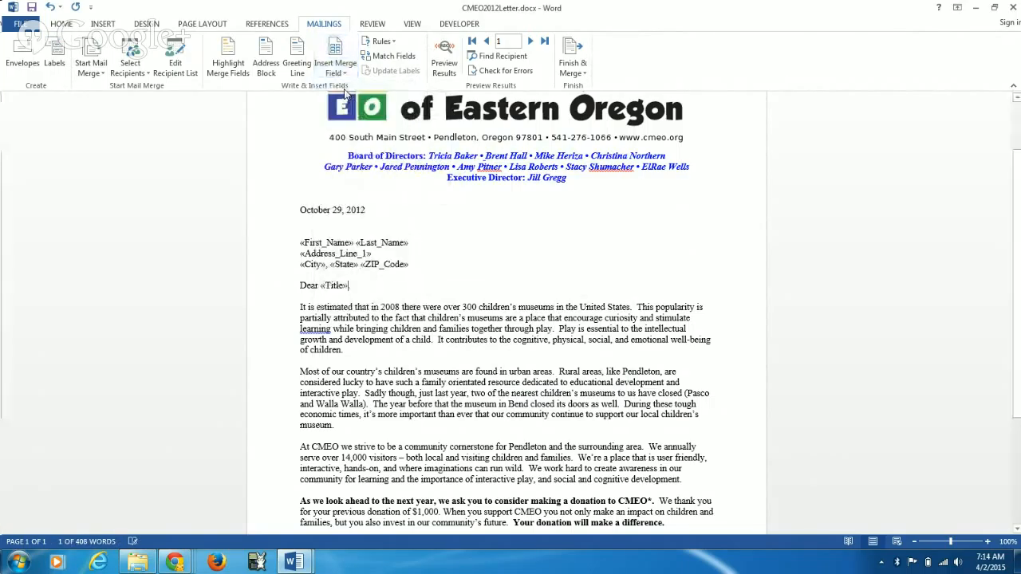
pyautogui.click(342, 76)
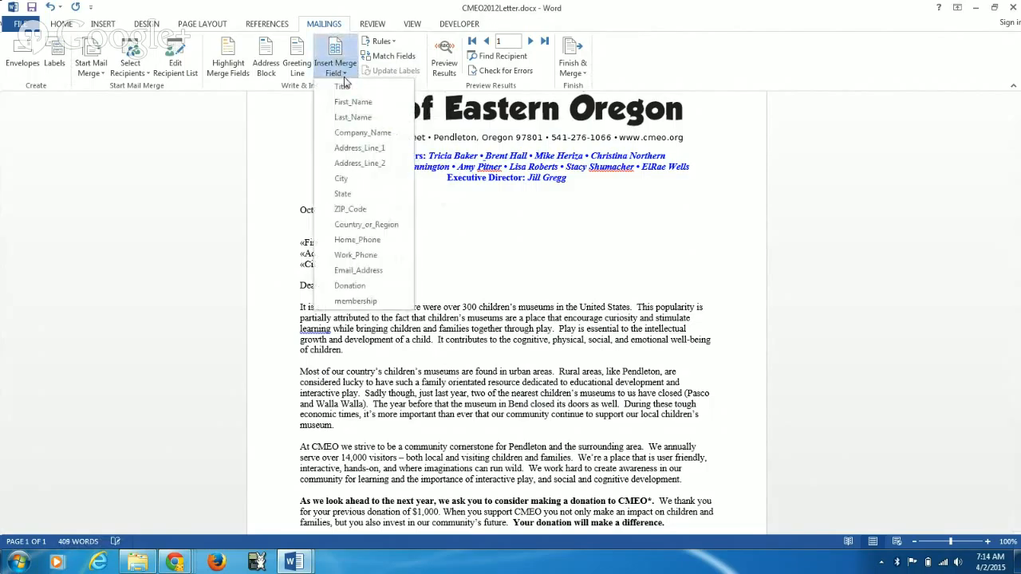
pyautogui.click(352, 117)
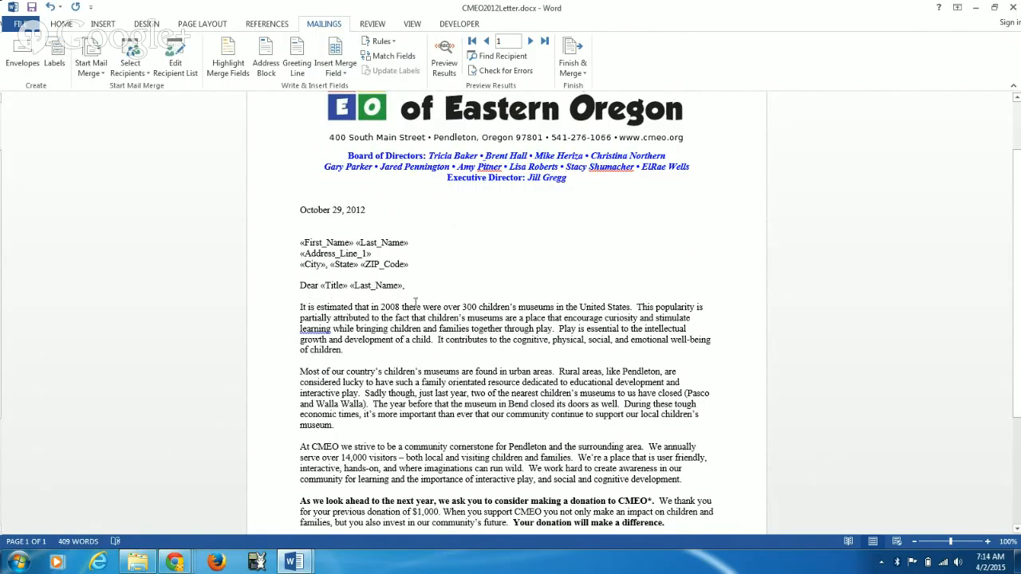
# Step: Replace the $1,000 amount in the previous donation sentence with the Donation merge field
pyautogui.scroll(-2, 436, 341)
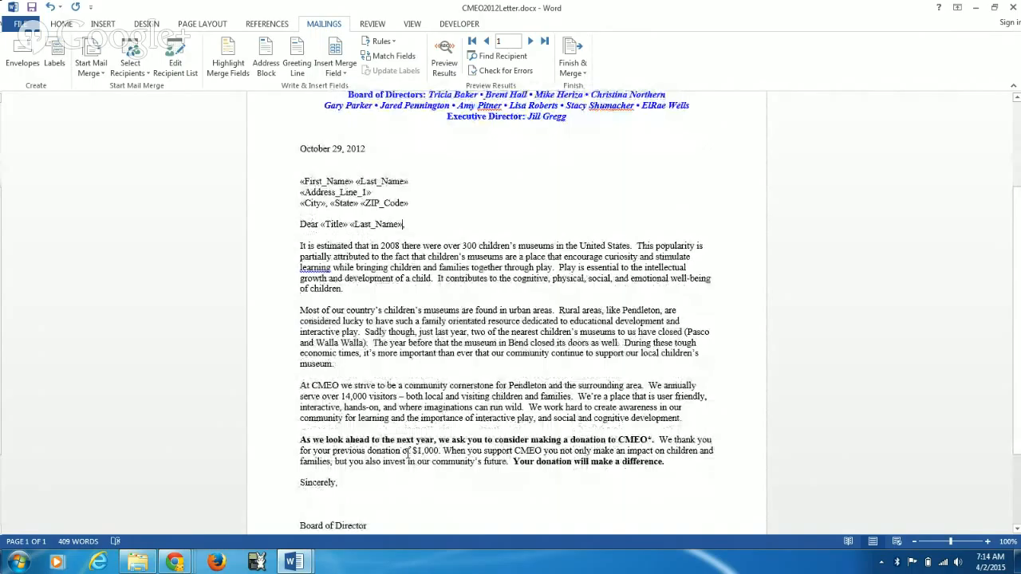
pyautogui.moveTo(412, 450); pyautogui.dragTo(440, 452)
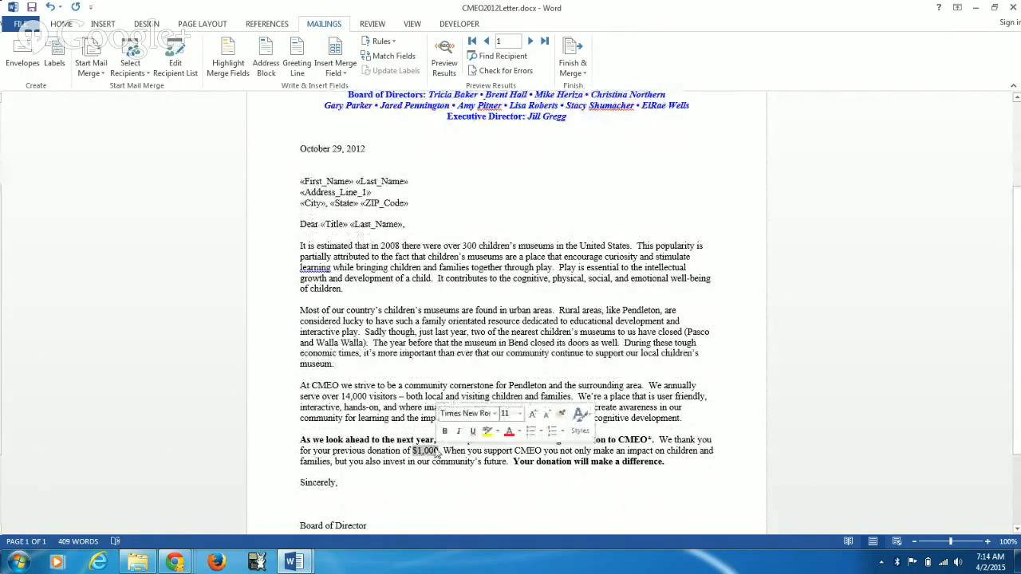
pyautogui.click(334, 72)
pyautogui.click(348, 286)
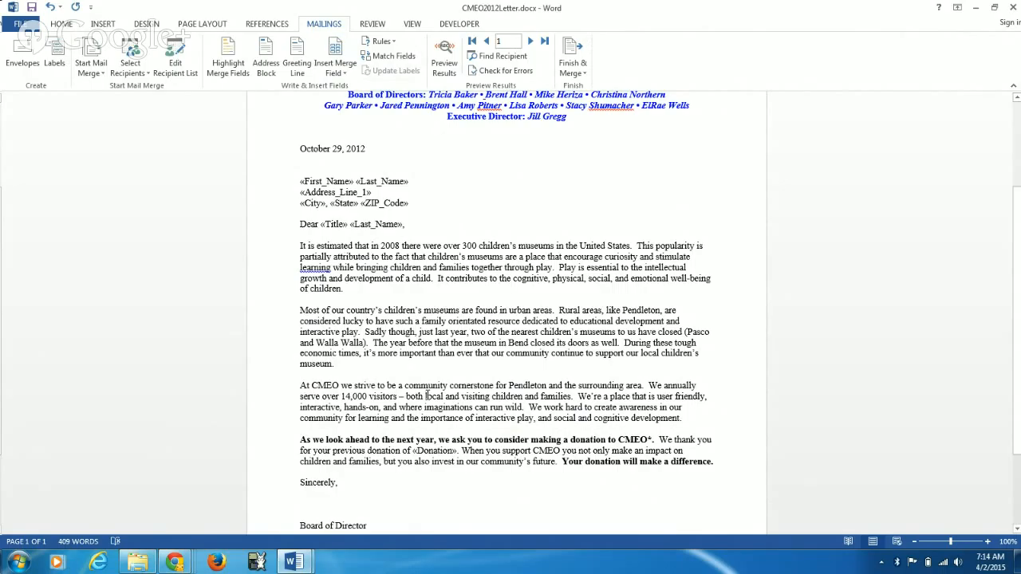
# Step: Preview the merged letter and briefly highlight its merge fields to check the address block, salutation and donation amount
pyautogui.scroll(3, 465, 243)
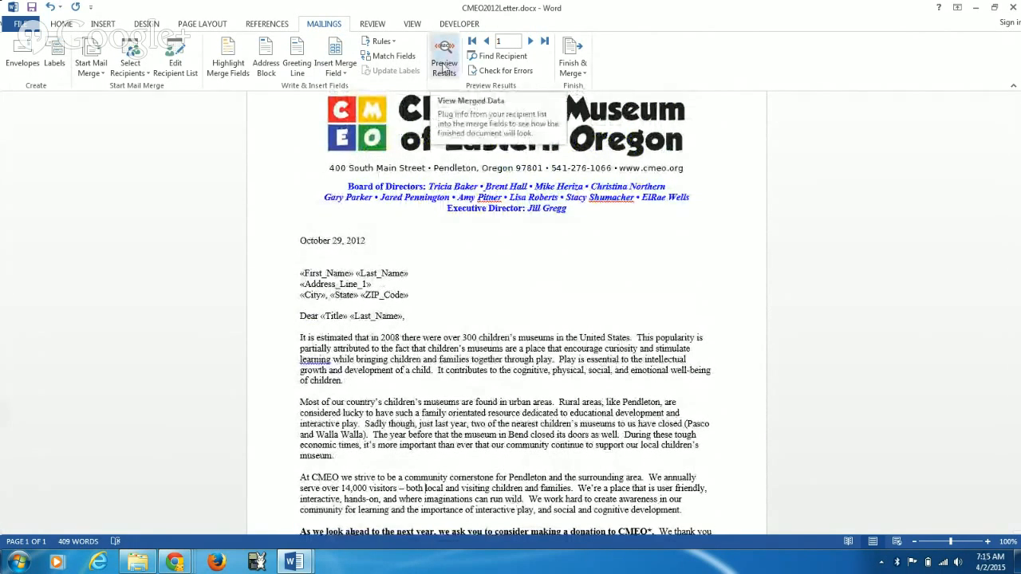
pyautogui.click(444, 66)
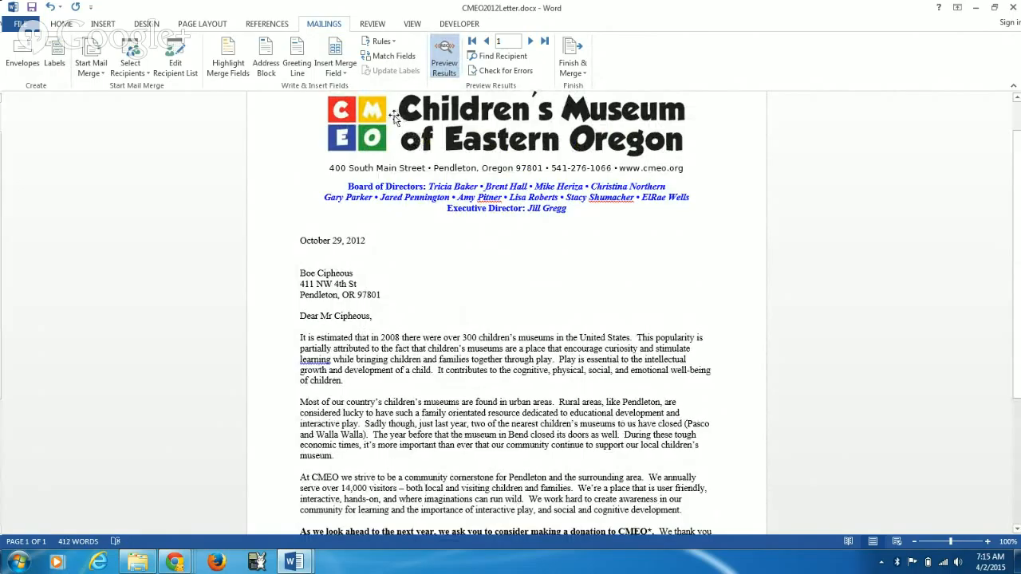
pyautogui.click(229, 68)
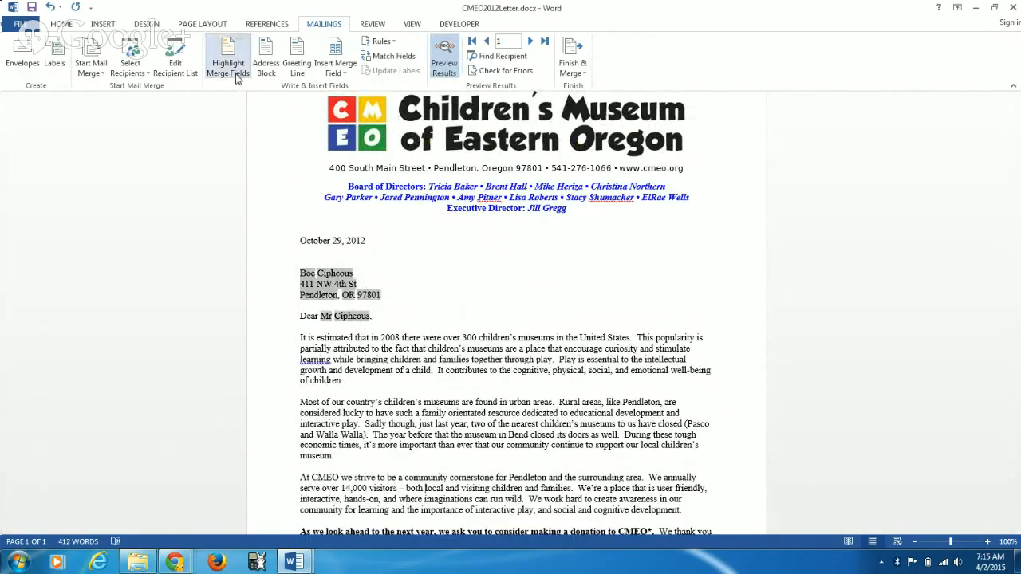
pyautogui.scroll(-2, 371, 320)
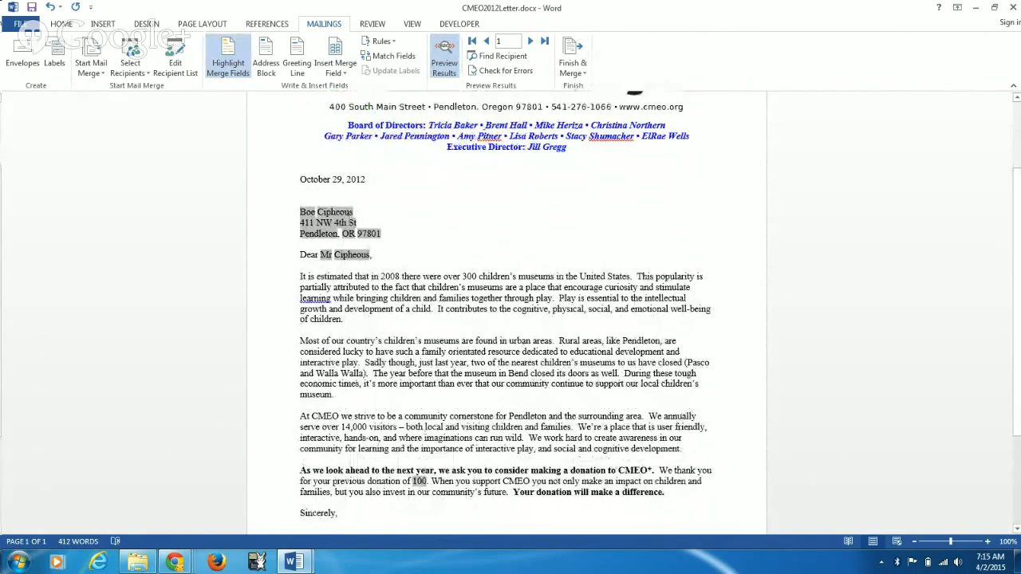
pyautogui.scroll(3, 354, 201)
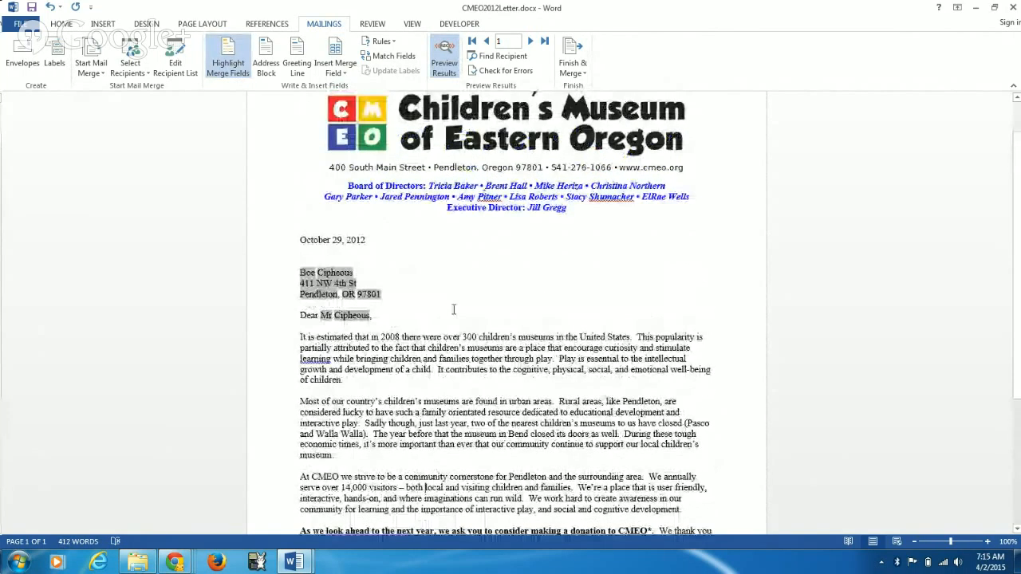
pyautogui.click(228, 63)
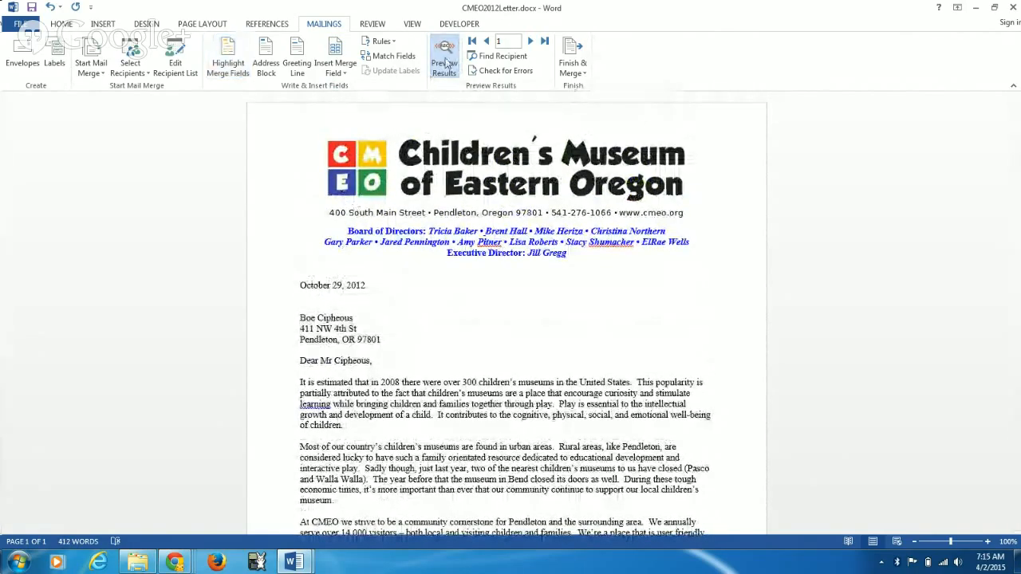
# Step: Step back and forth between the first and second recipients' letters, ending on record 2, and turn off the results preview
pyautogui.click(529, 42)
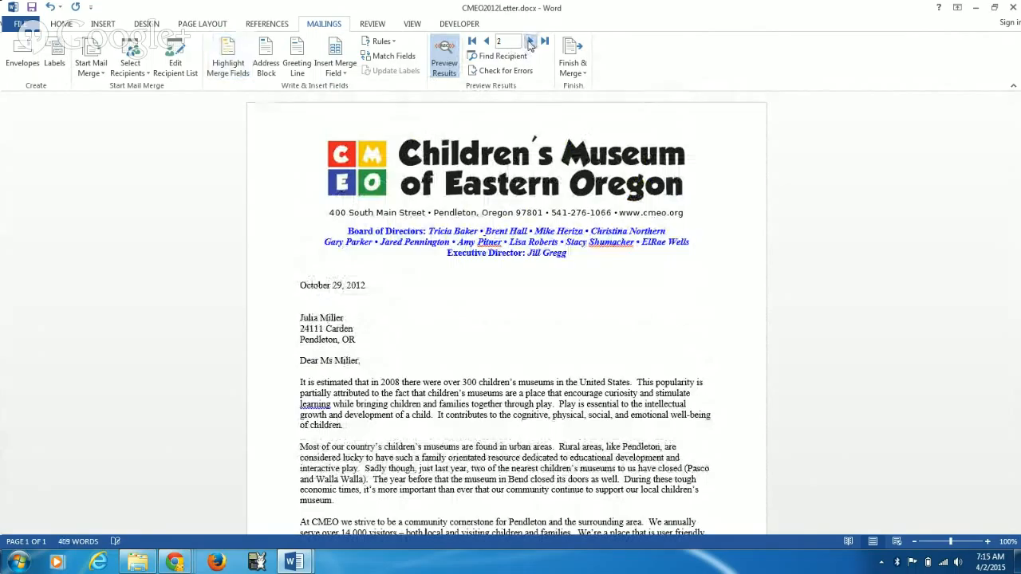
pyautogui.click(486, 41)
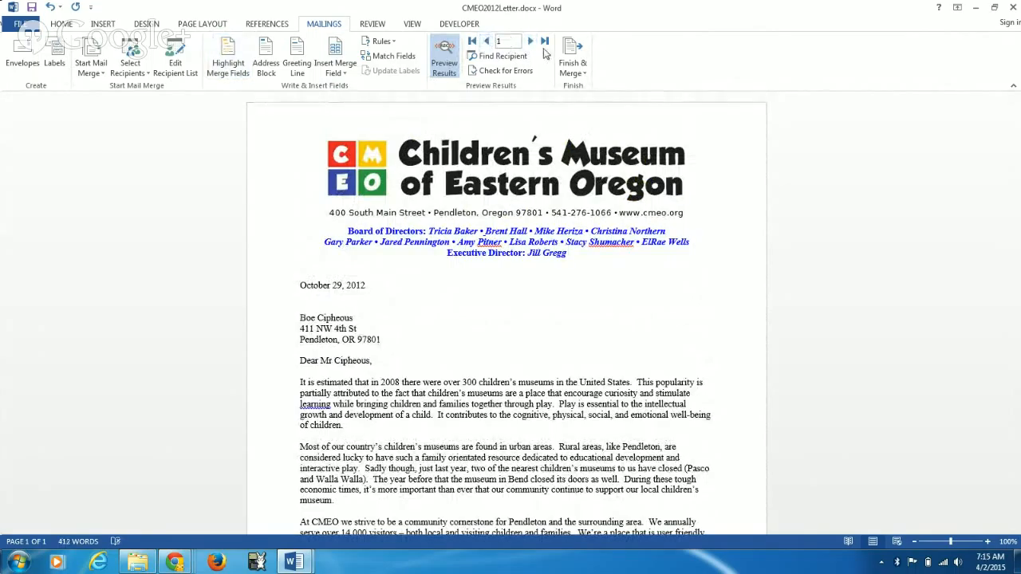
pyautogui.click(529, 42)
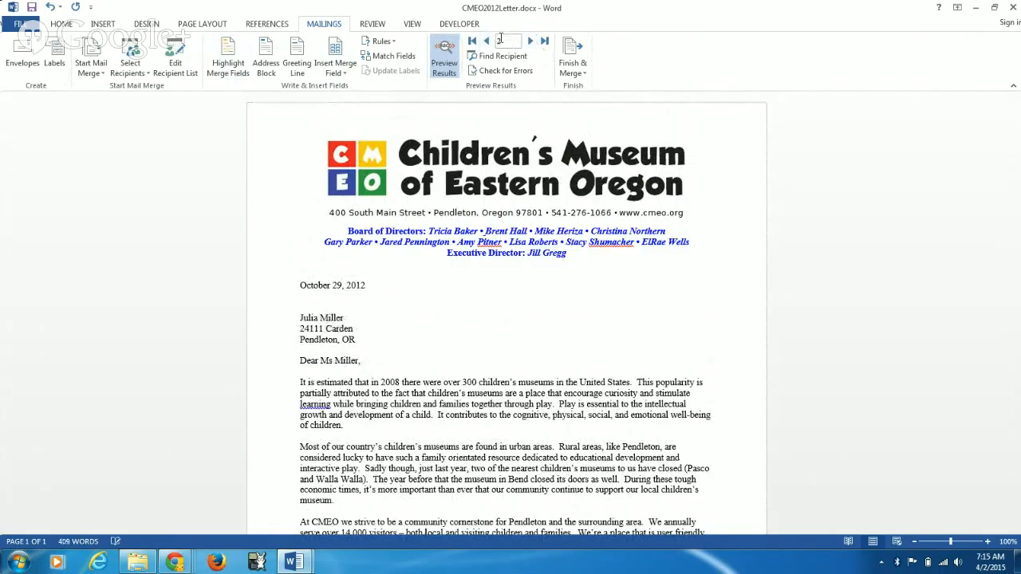
pyautogui.click(444, 63)
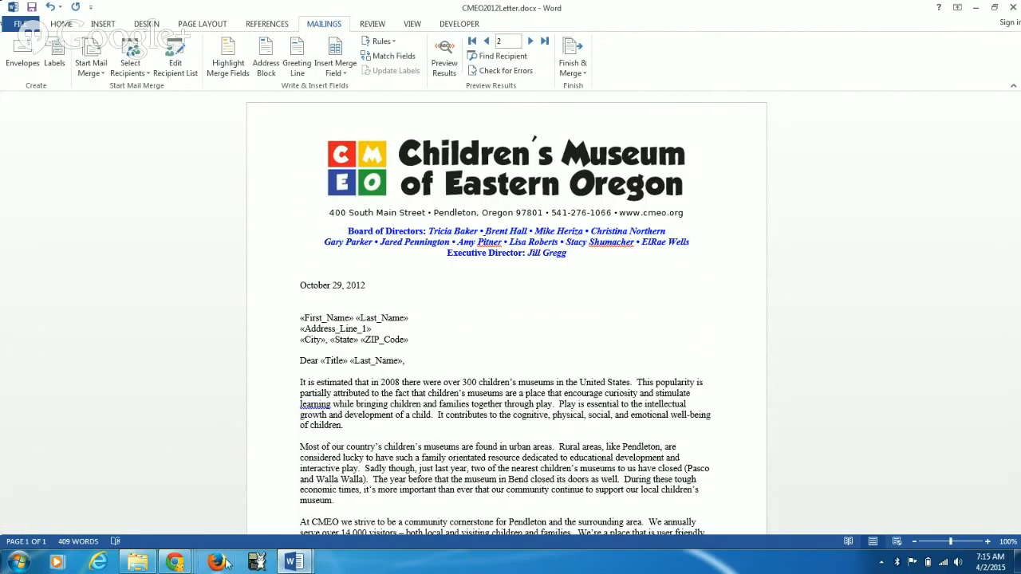
pyautogui.click(177, 564)
pyautogui.click(223, 483)
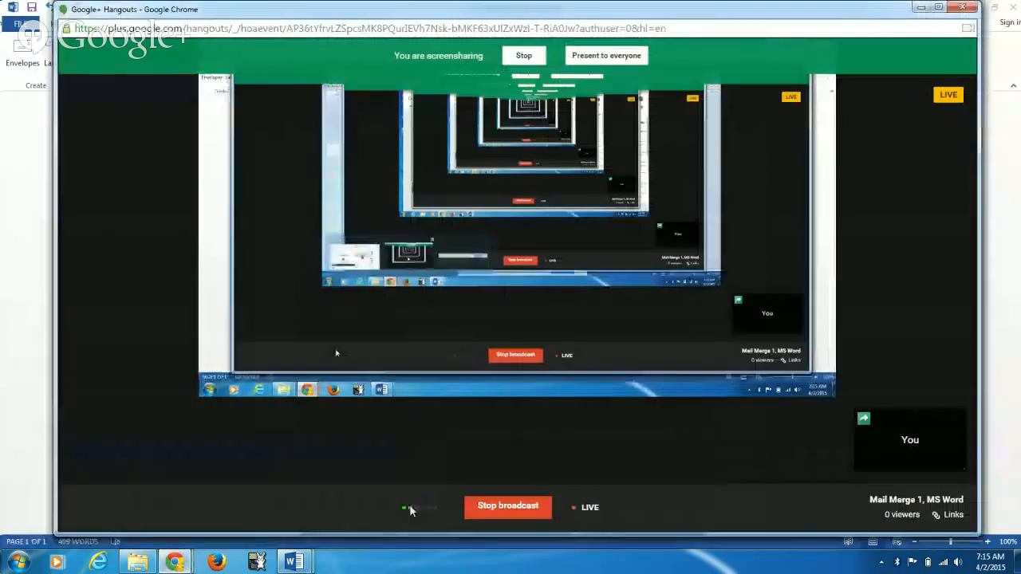